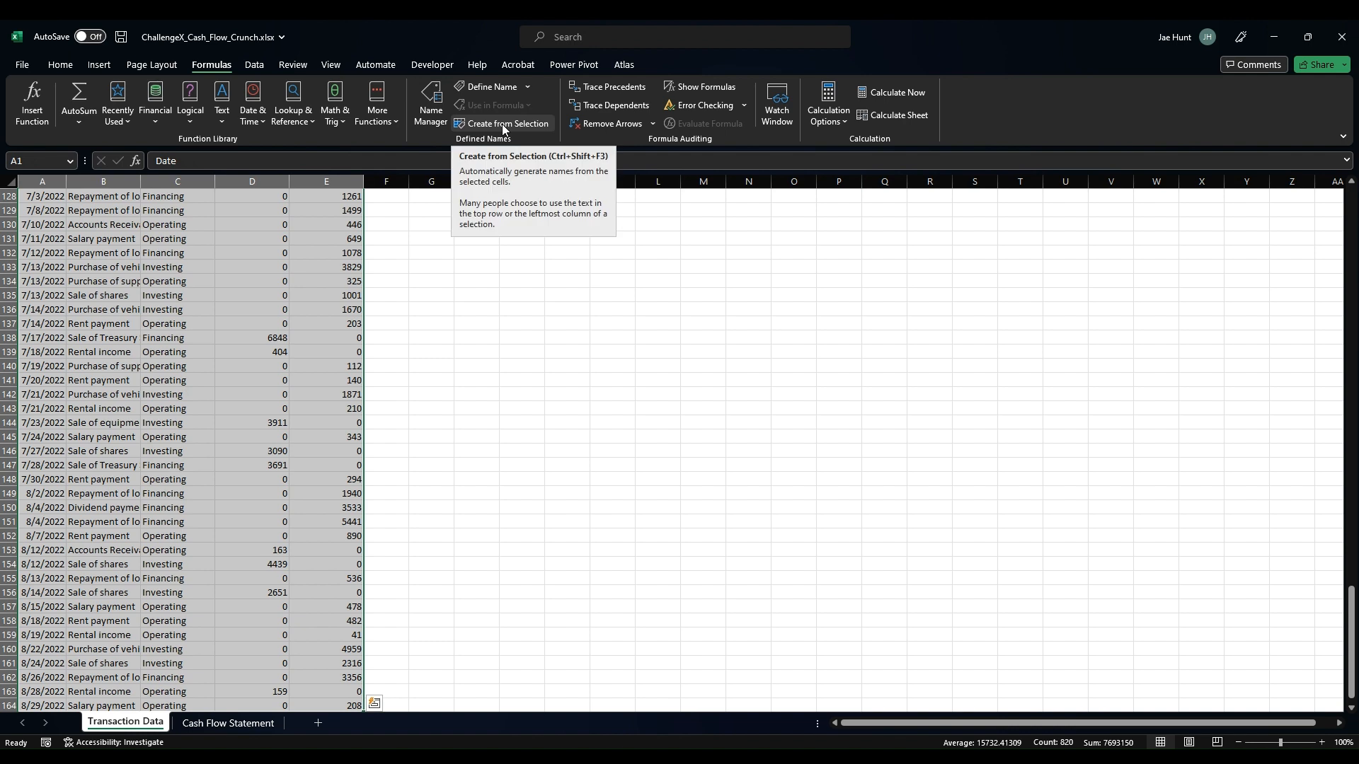
Step: Create named ranges for the selected transaction data from the top row only, and review them in the Name Manager
click(502, 125)
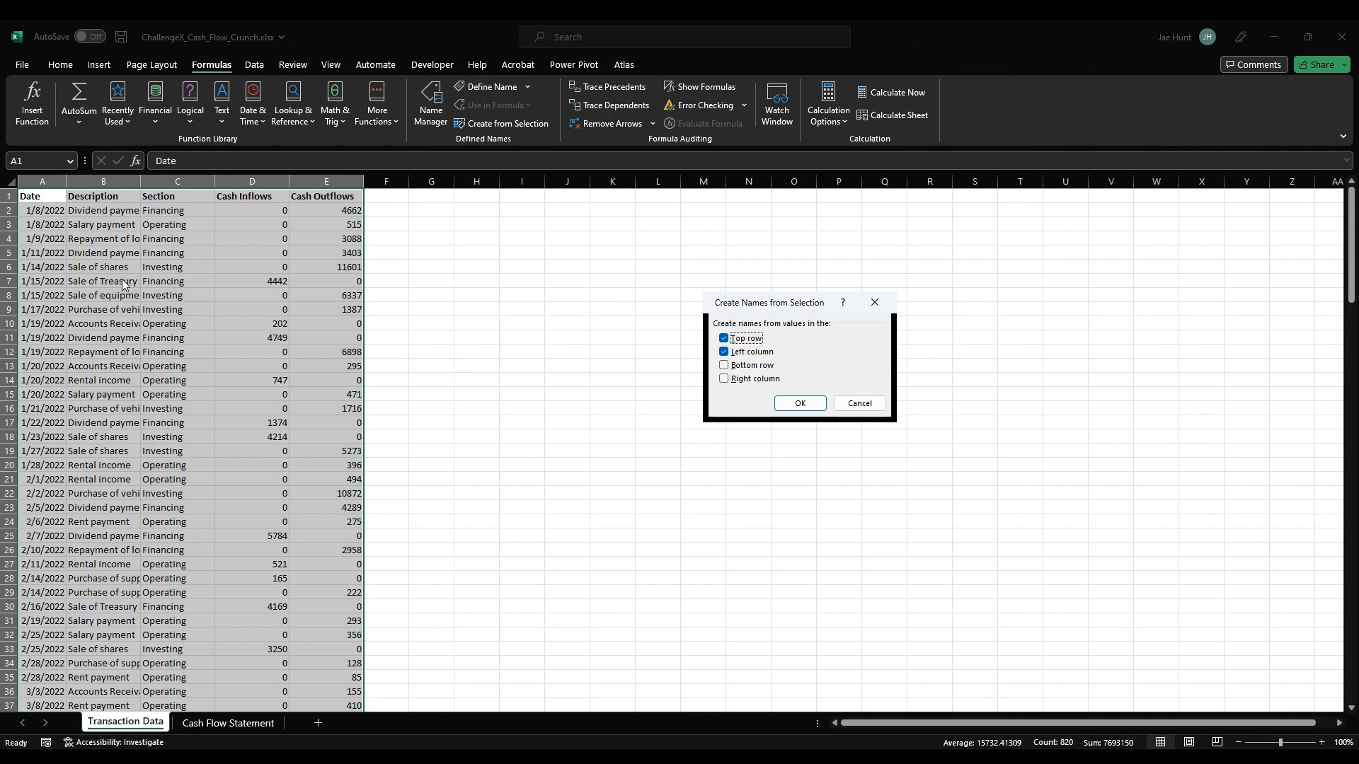
click(723, 354)
click(798, 405)
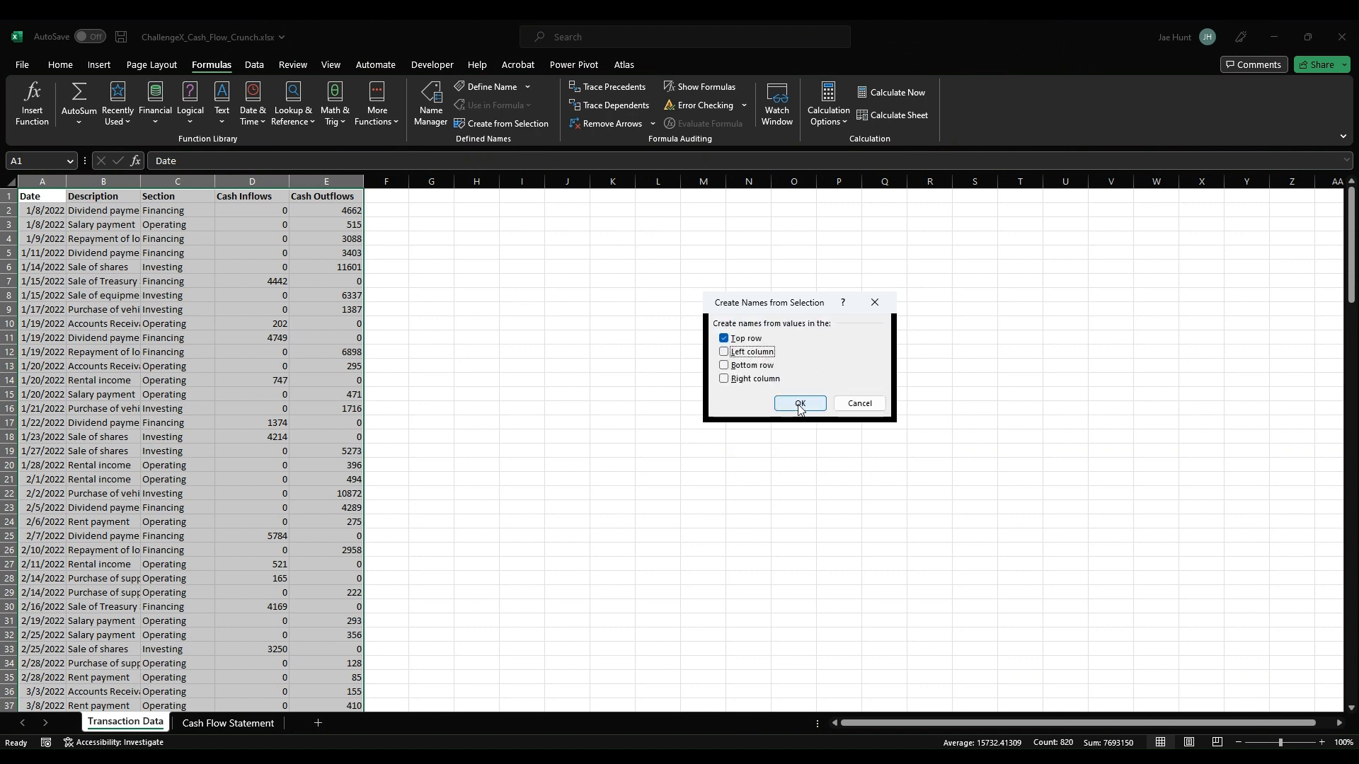
click(433, 102)
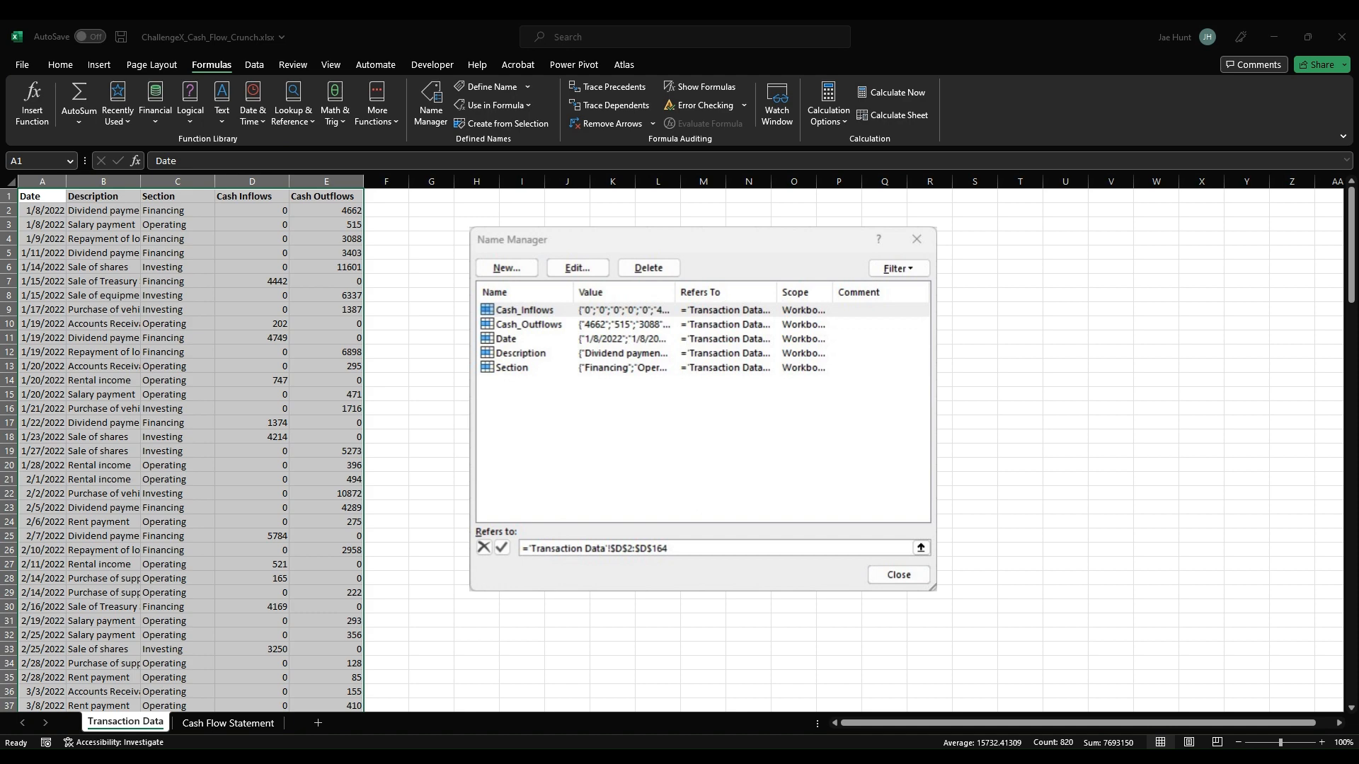
click(899, 574)
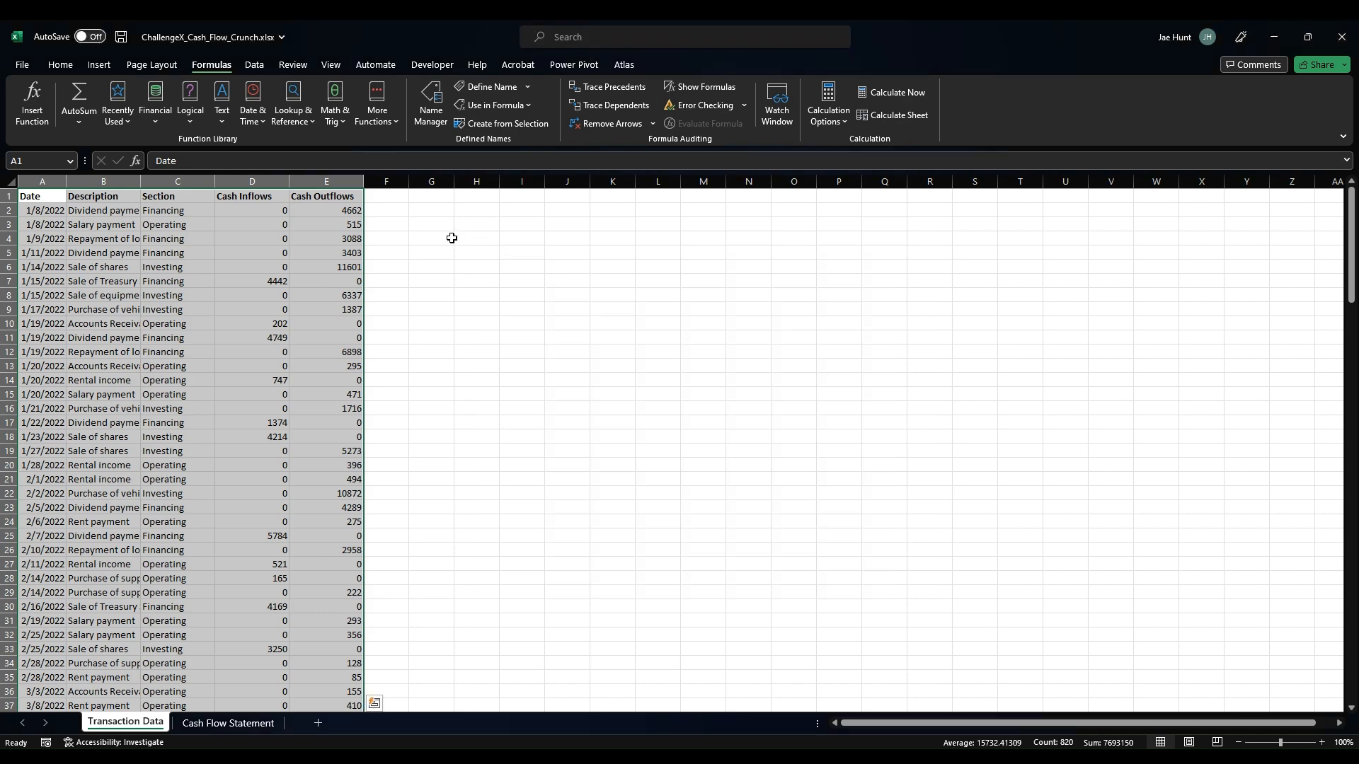
Step: Try the formula =Cash_Inflows in cell G2 of the Transaction Data sheet and undo it
double_click(437, 211)
text(=cash)
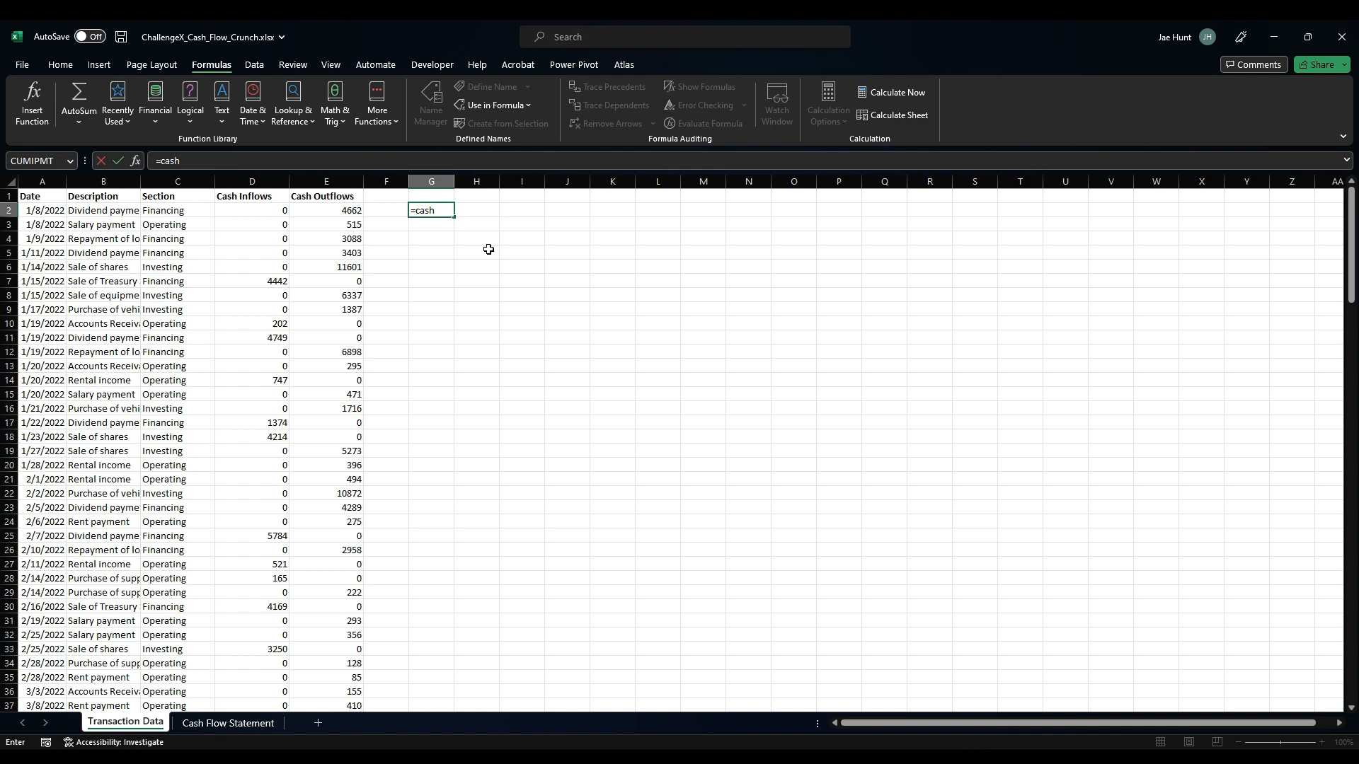
key(Tab)
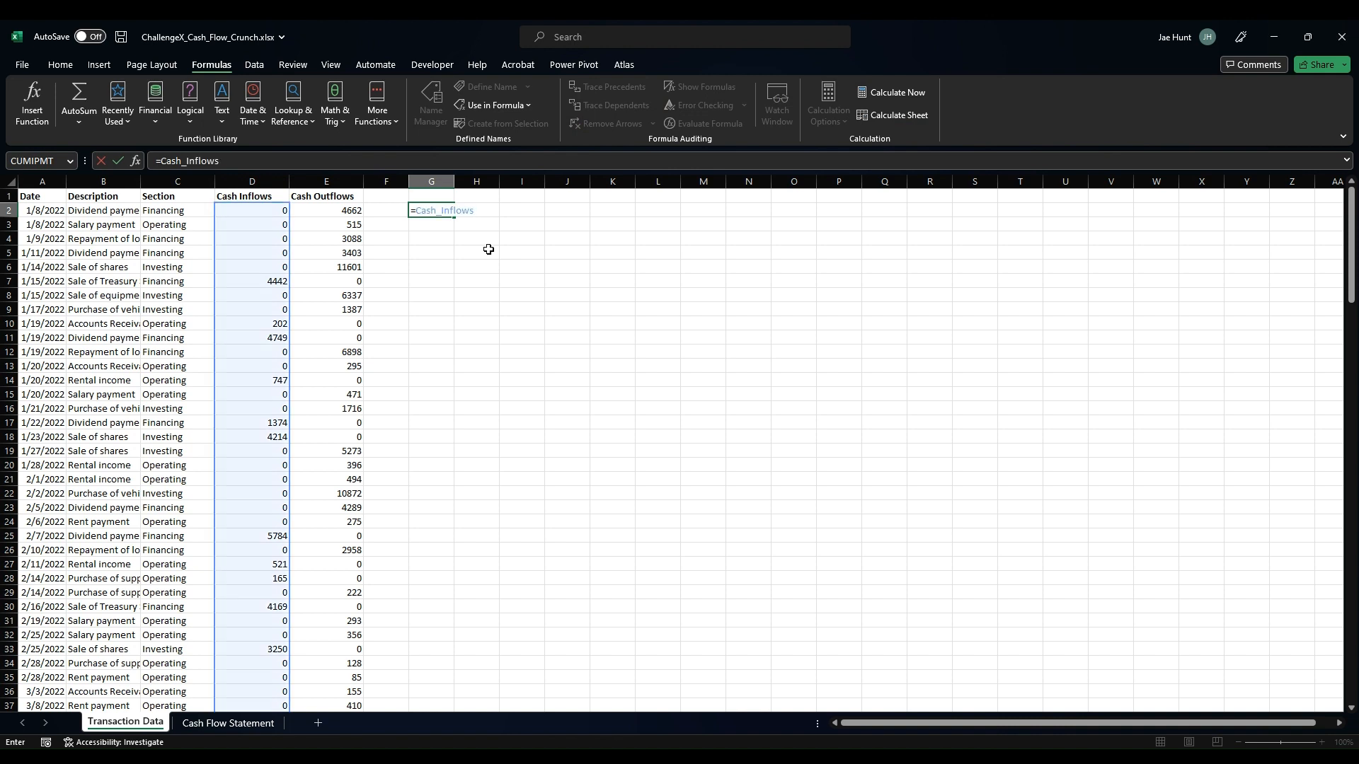
key(Return)
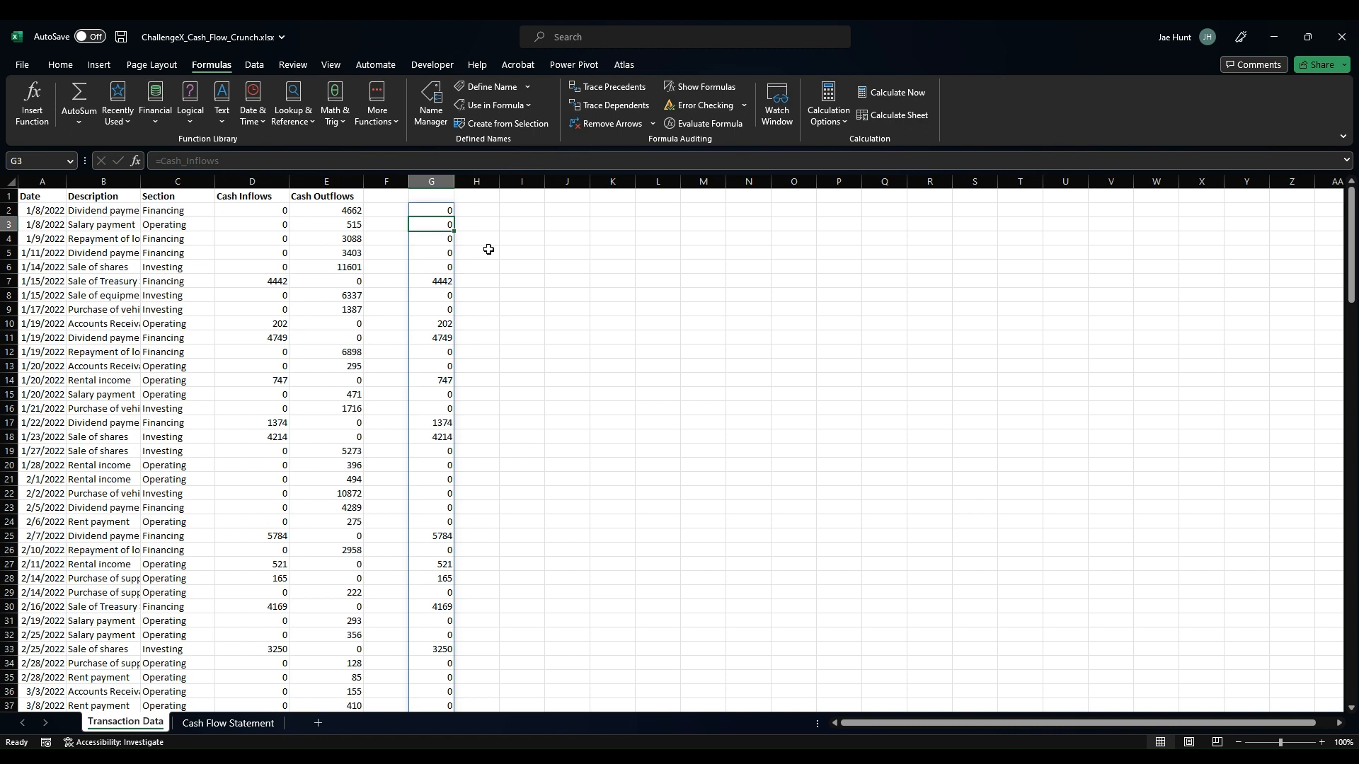
key(ctrl+z)
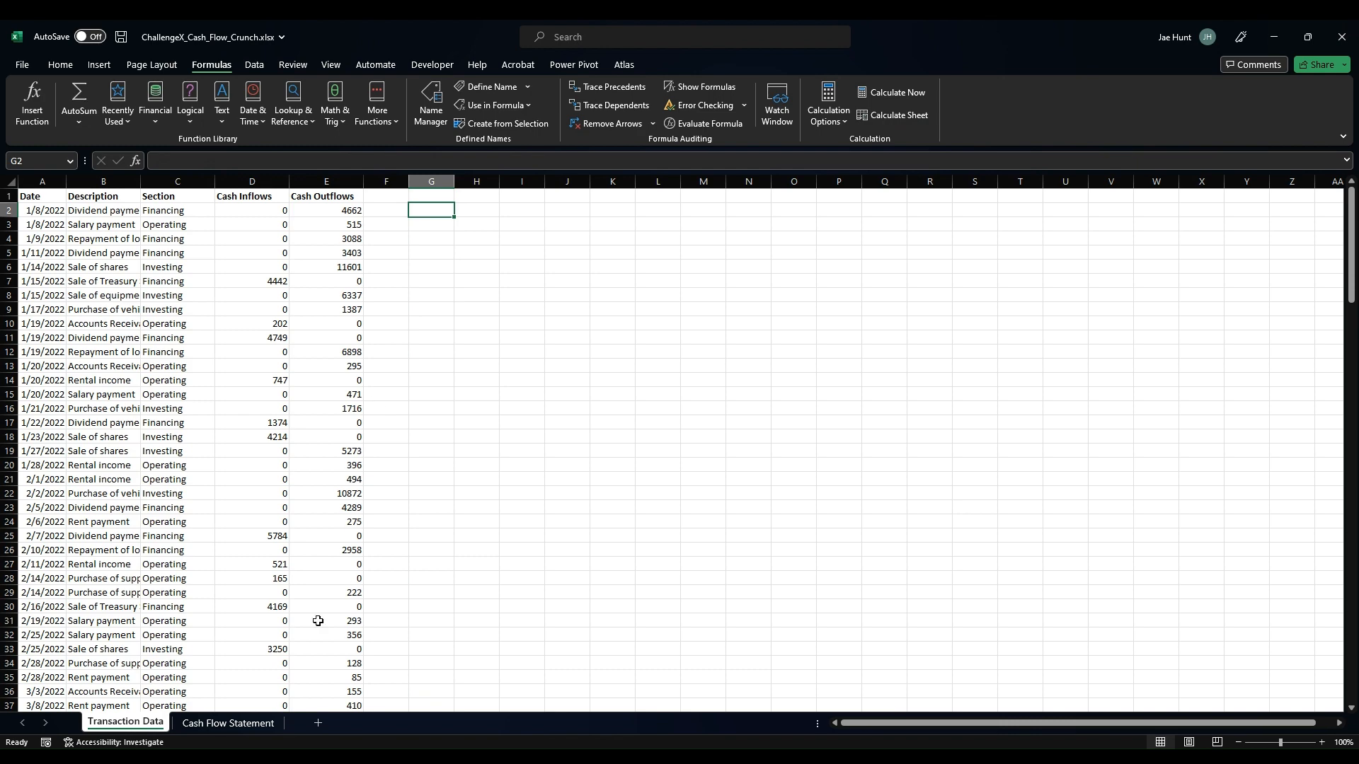
Step: Examine the blank line items and total formulas on the Cash Flow Statement sheet and the inflow and outflow columns in Transaction Data
click(244, 725)
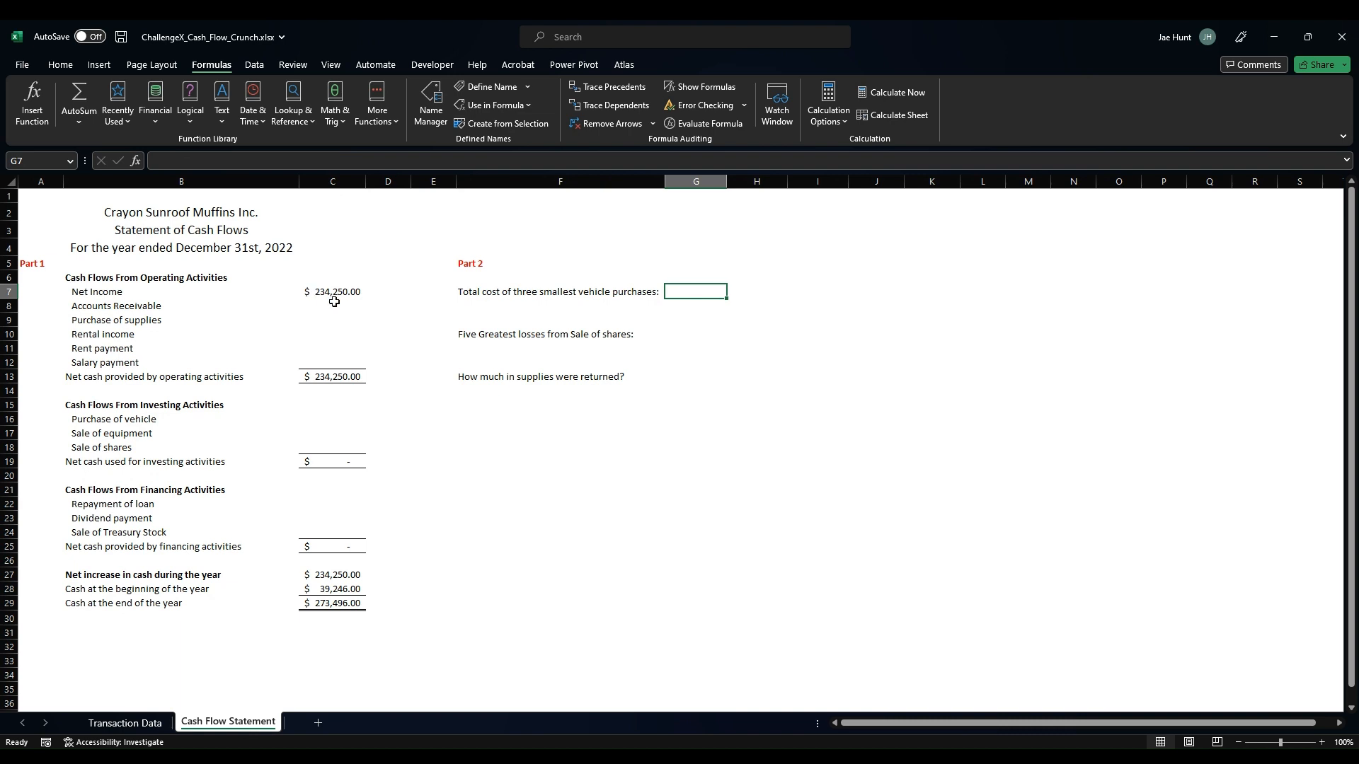
drag(334, 303, 316, 428)
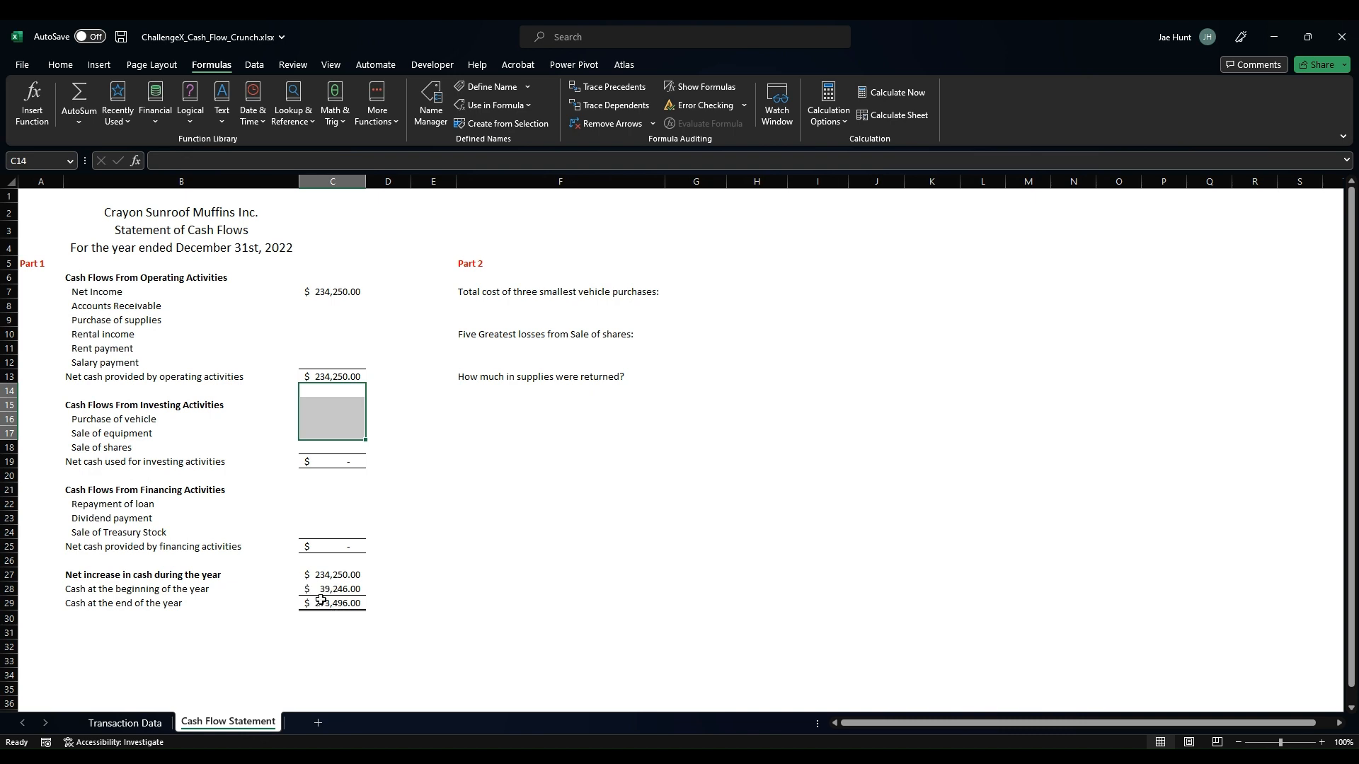
click(334, 546)
click(331, 579)
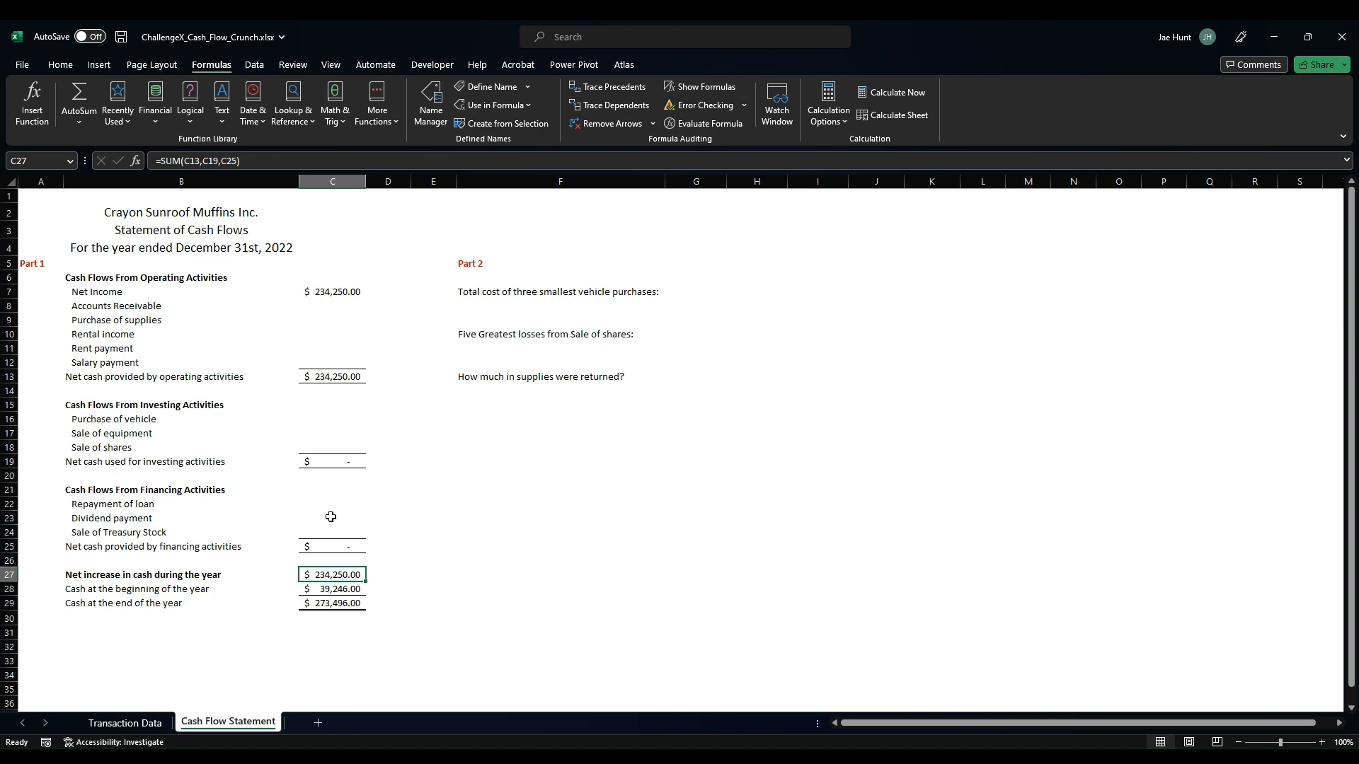
click(331, 309)
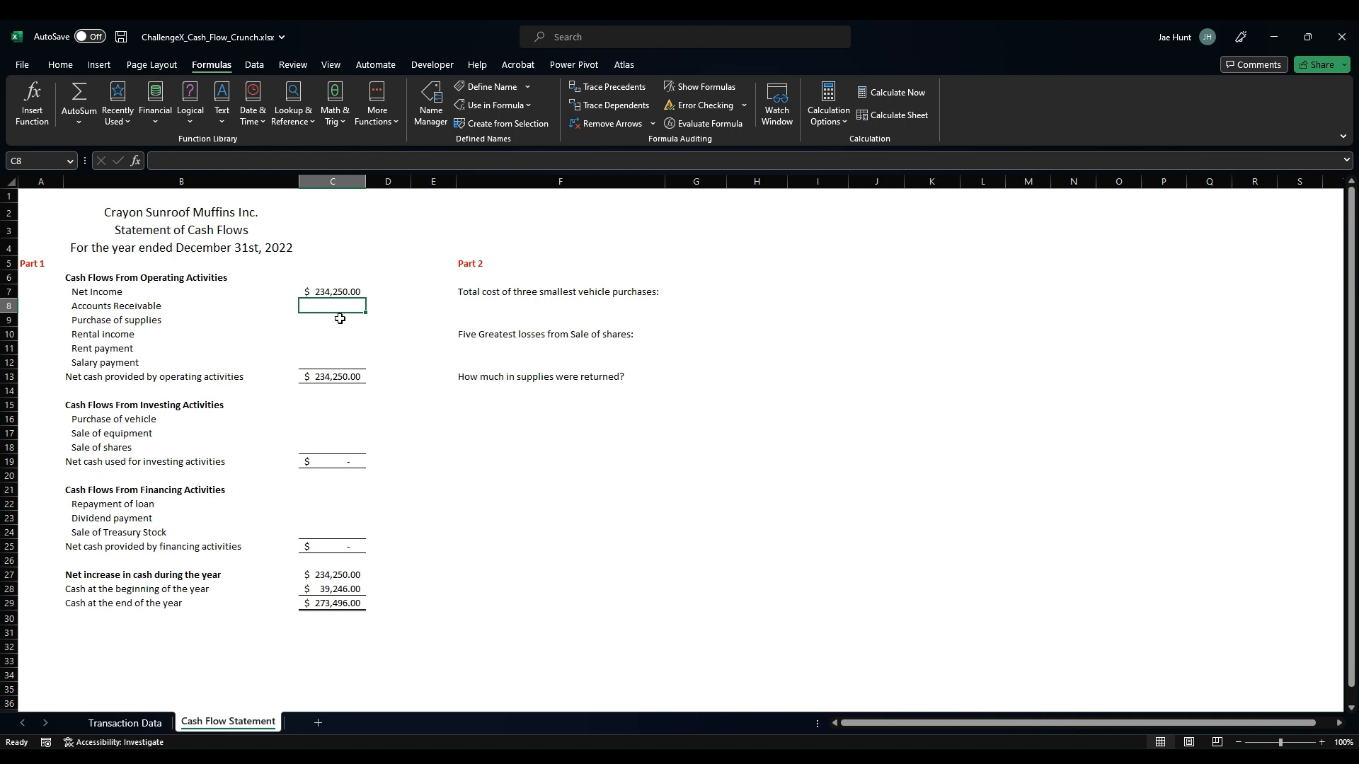
click(123, 721)
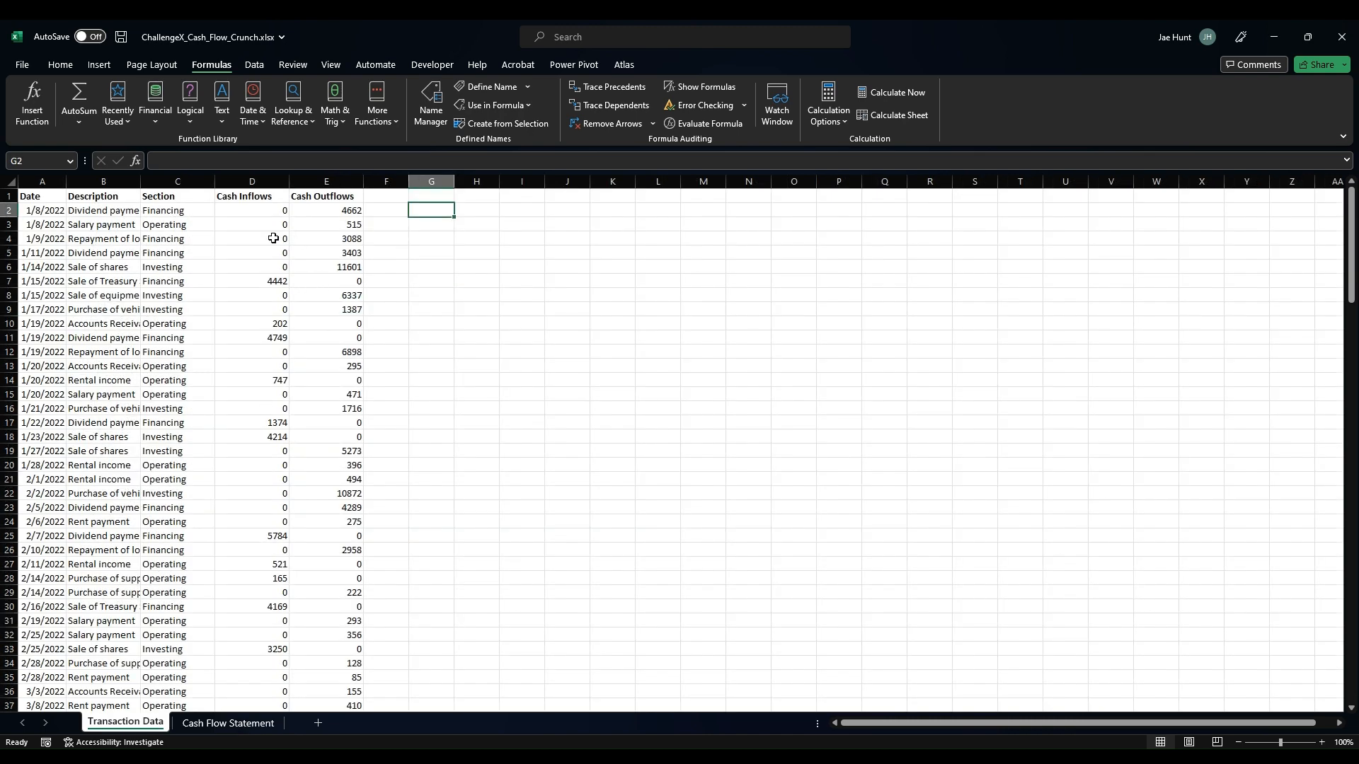
click(251, 281)
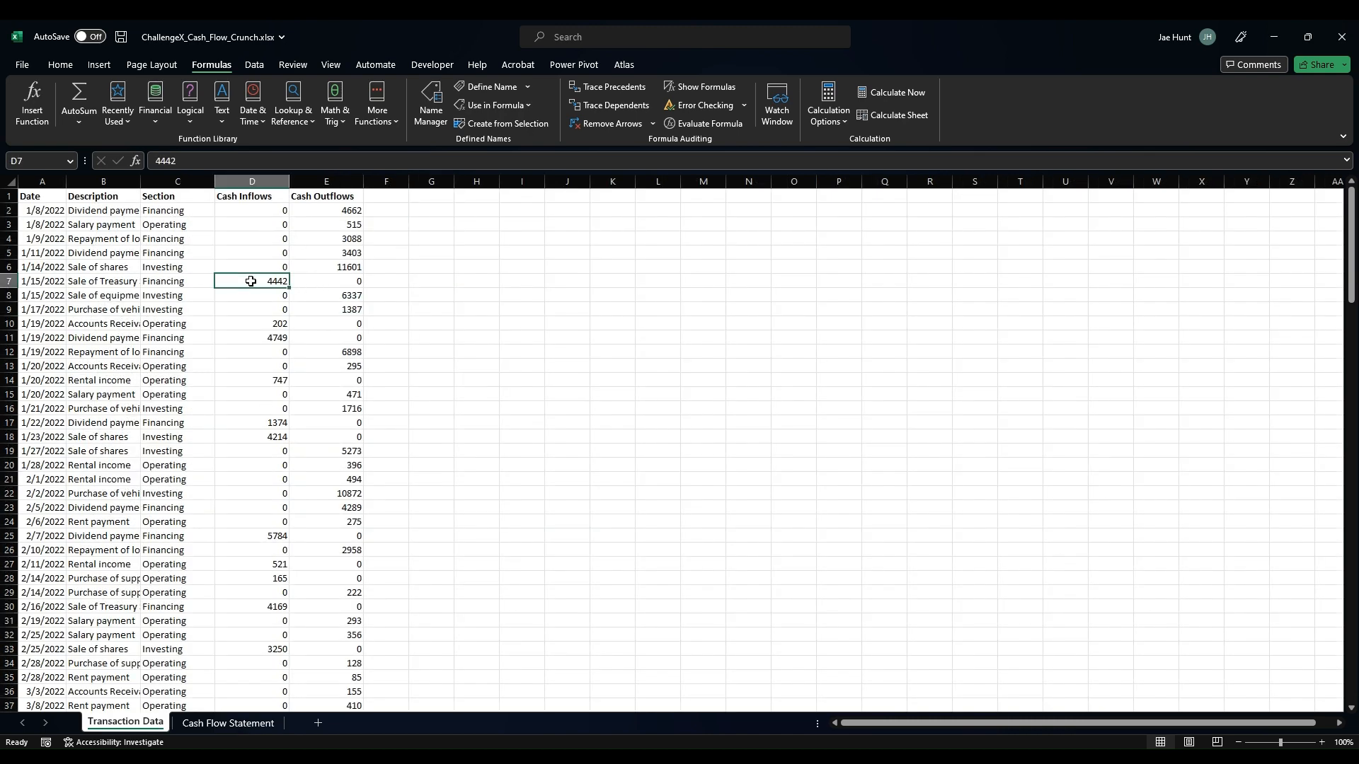
click(339, 281)
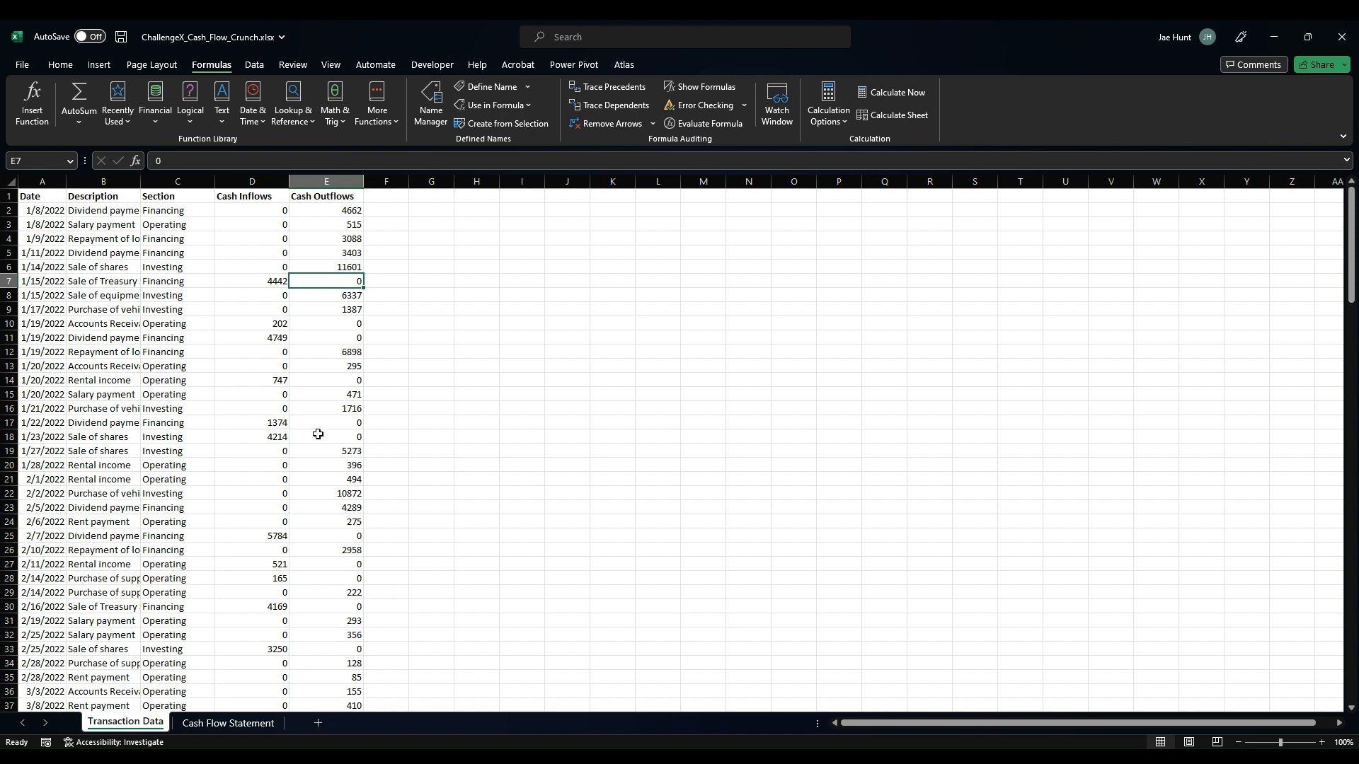
Step: Write =SUMIFS(Cash_Inflows,Description,B8) in cell C8 of the Cash Flow Statement sheet for Accounts Receivable
click(216, 722)
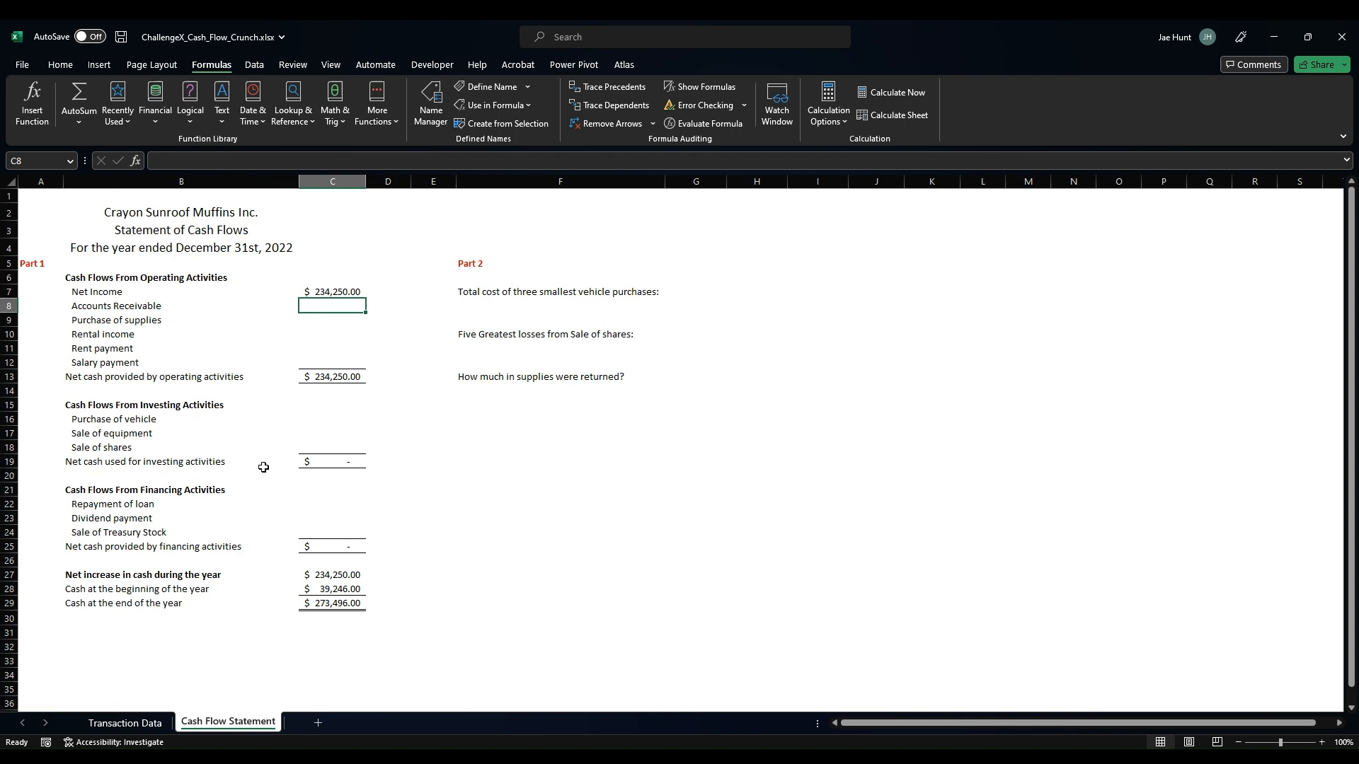
double_click(339, 305)
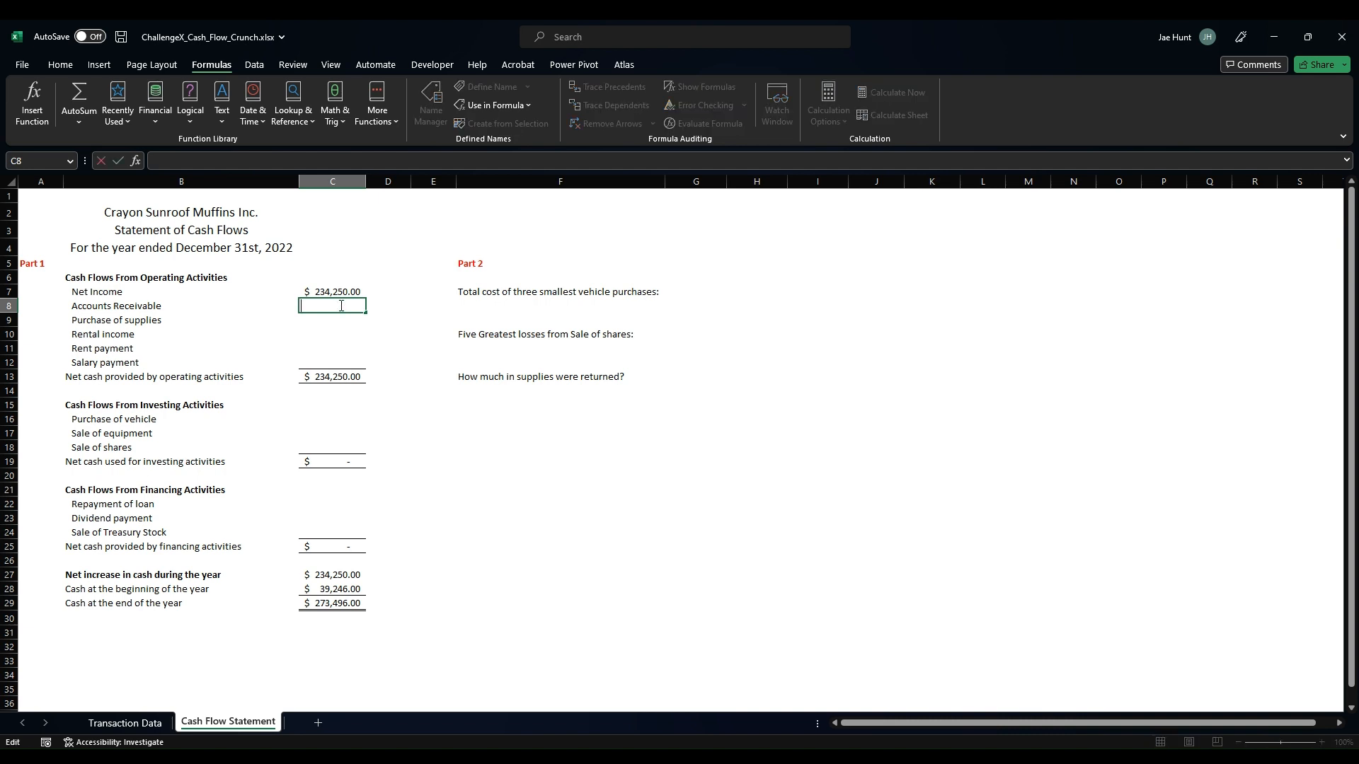
text(=sumi)
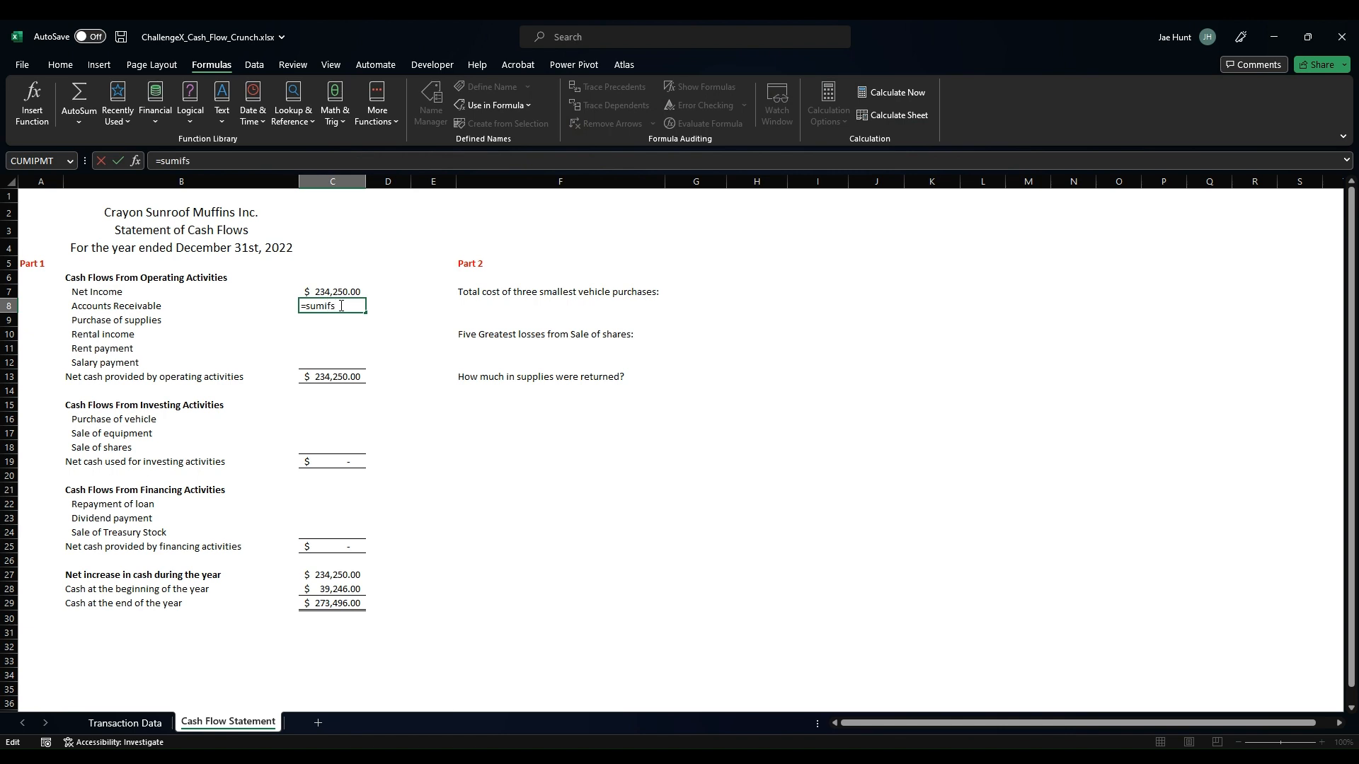
text(fs)
key(Tab)
text(Cash_Inflows,)
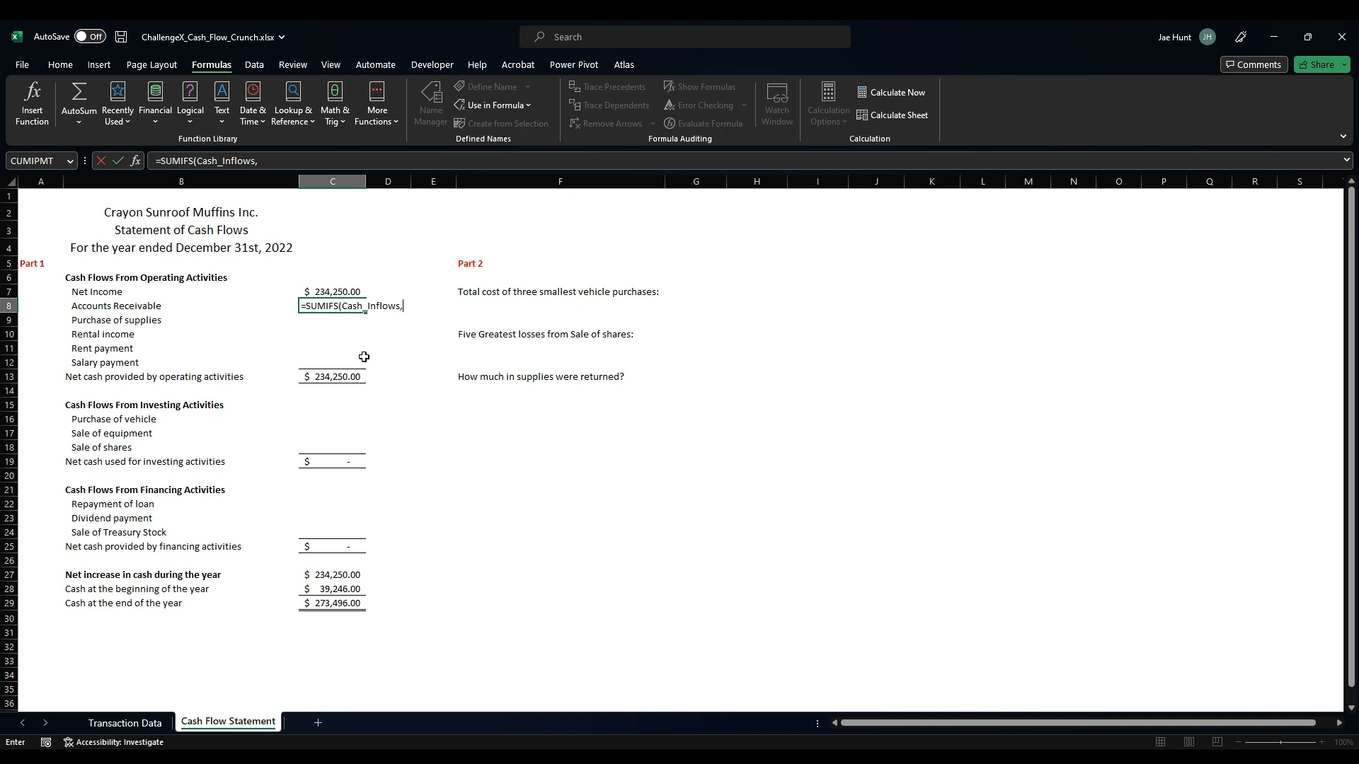
text(des)
key(Tab)
click(174, 306)
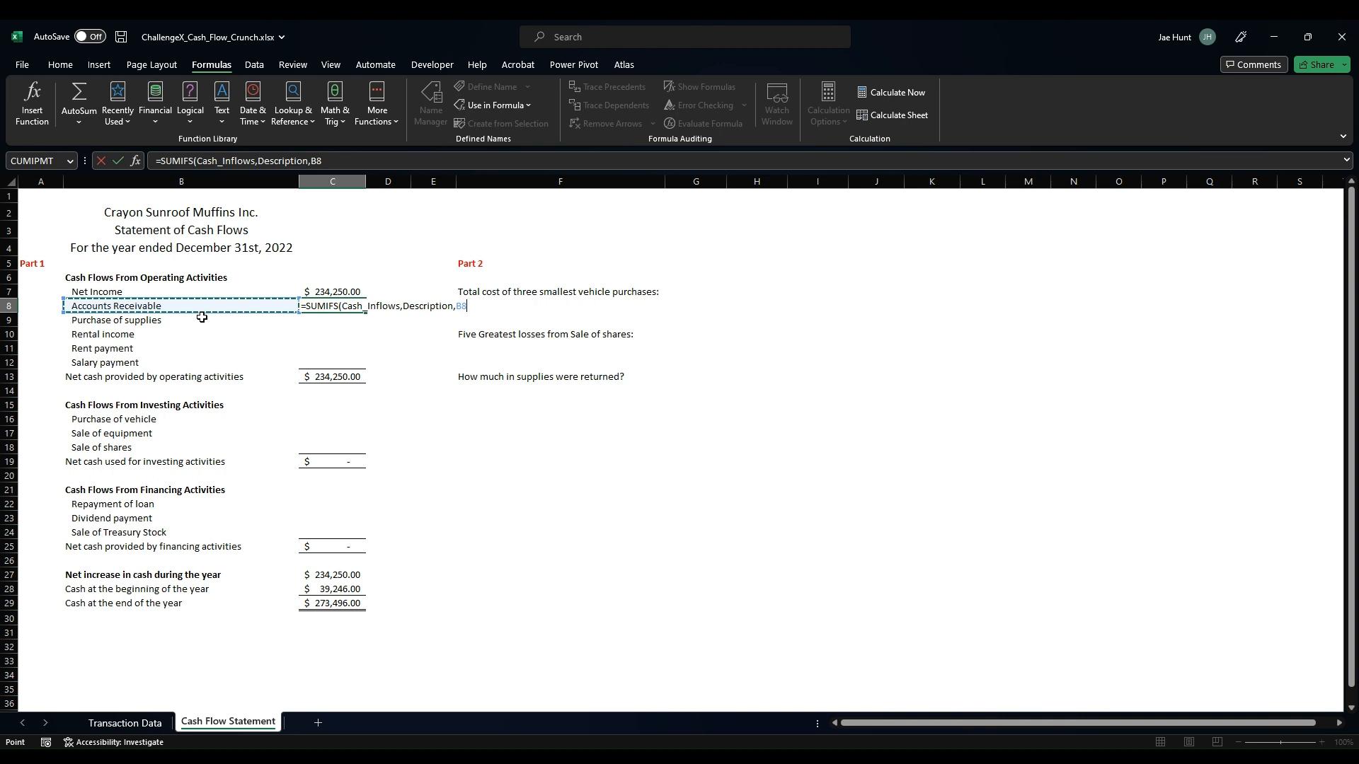
text())
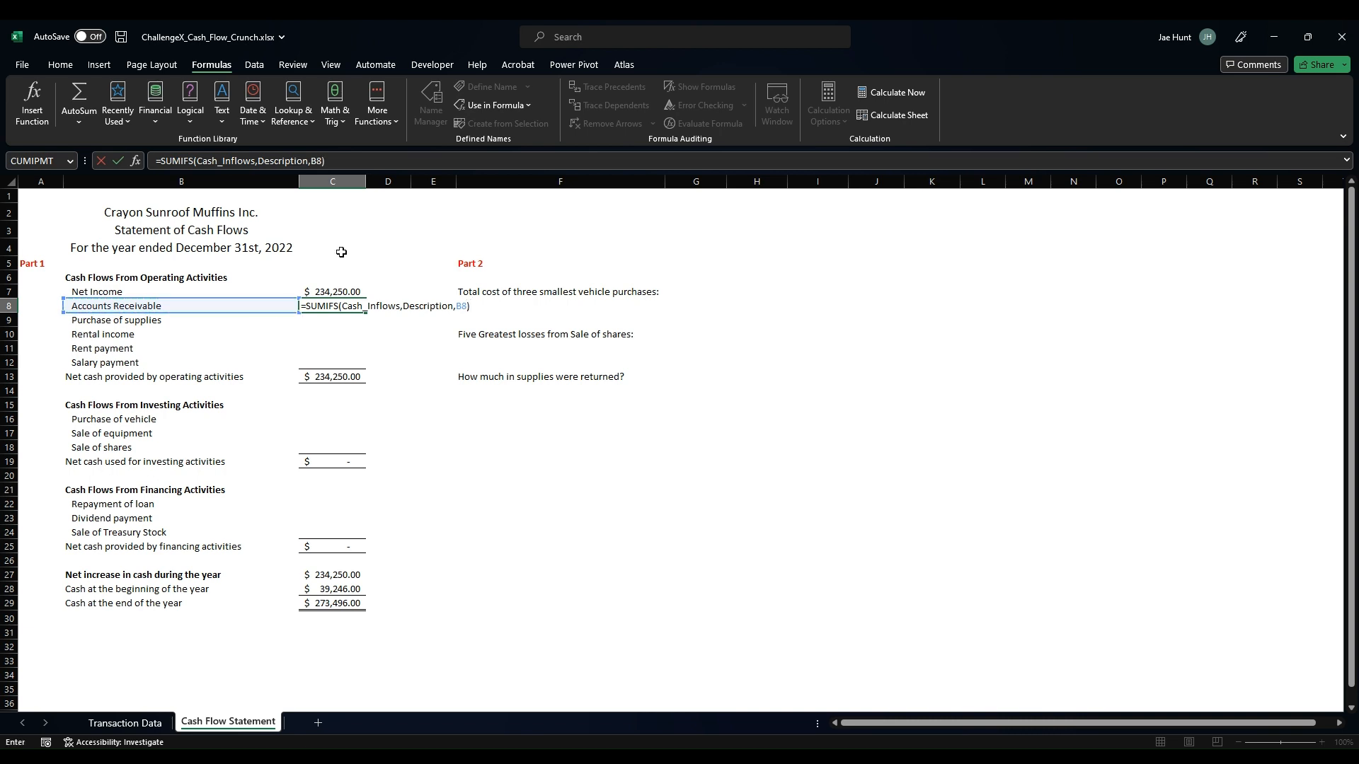
Step: Extend the Accounts Receivable formula in C8 by subtracting SUMIFS(Cash_Outflows,Description,B8), reusing a copy of the inflow part
drag(340, 162, 163, 152)
key(ctrl+c)
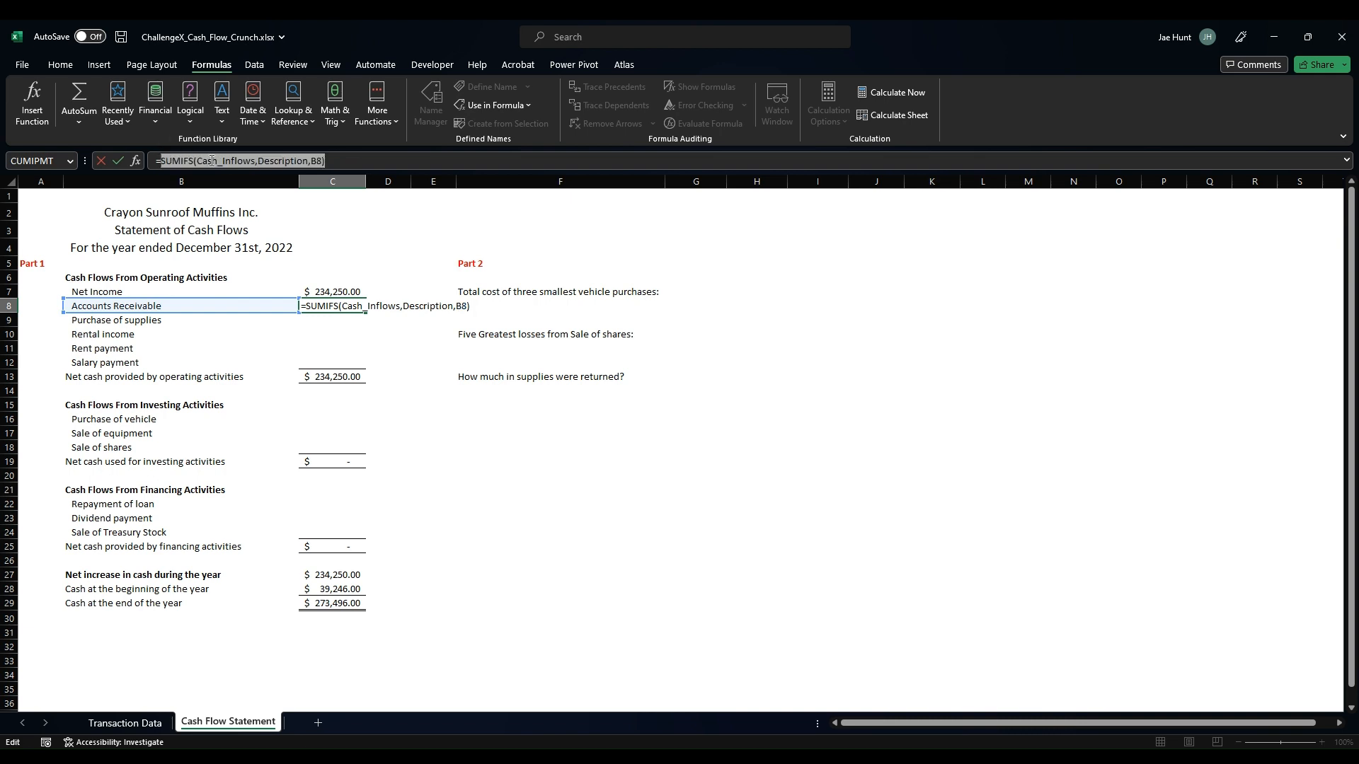
click(346, 163)
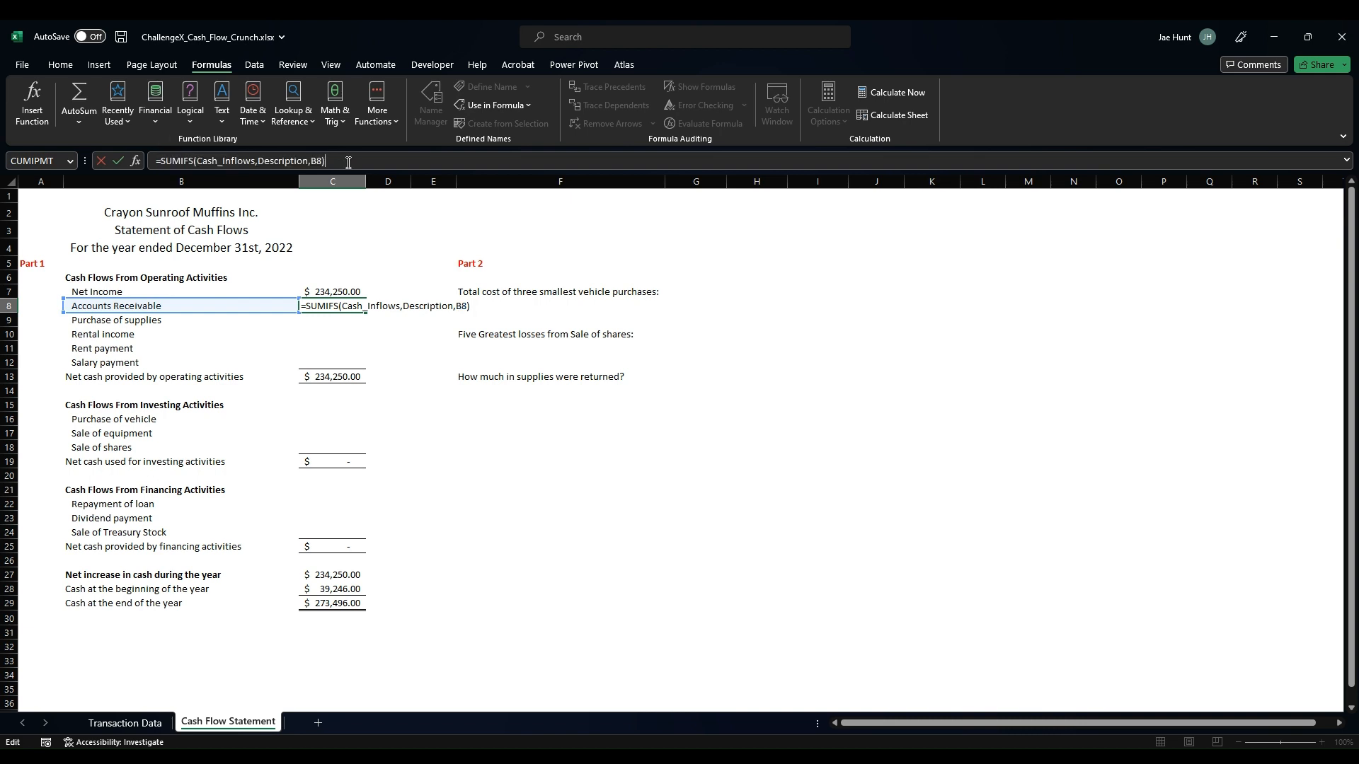
text(-)
key(ctrl+v)
double_click(414, 161)
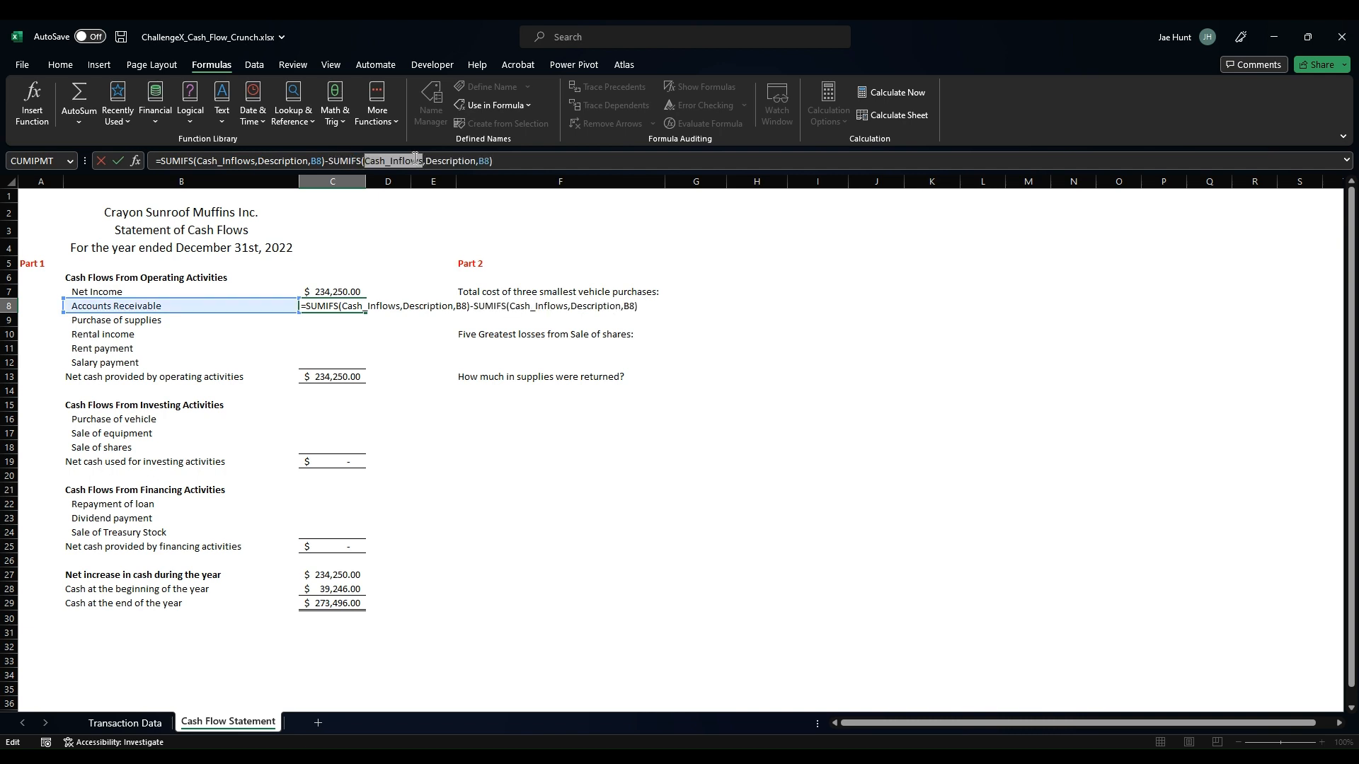
text(cash)
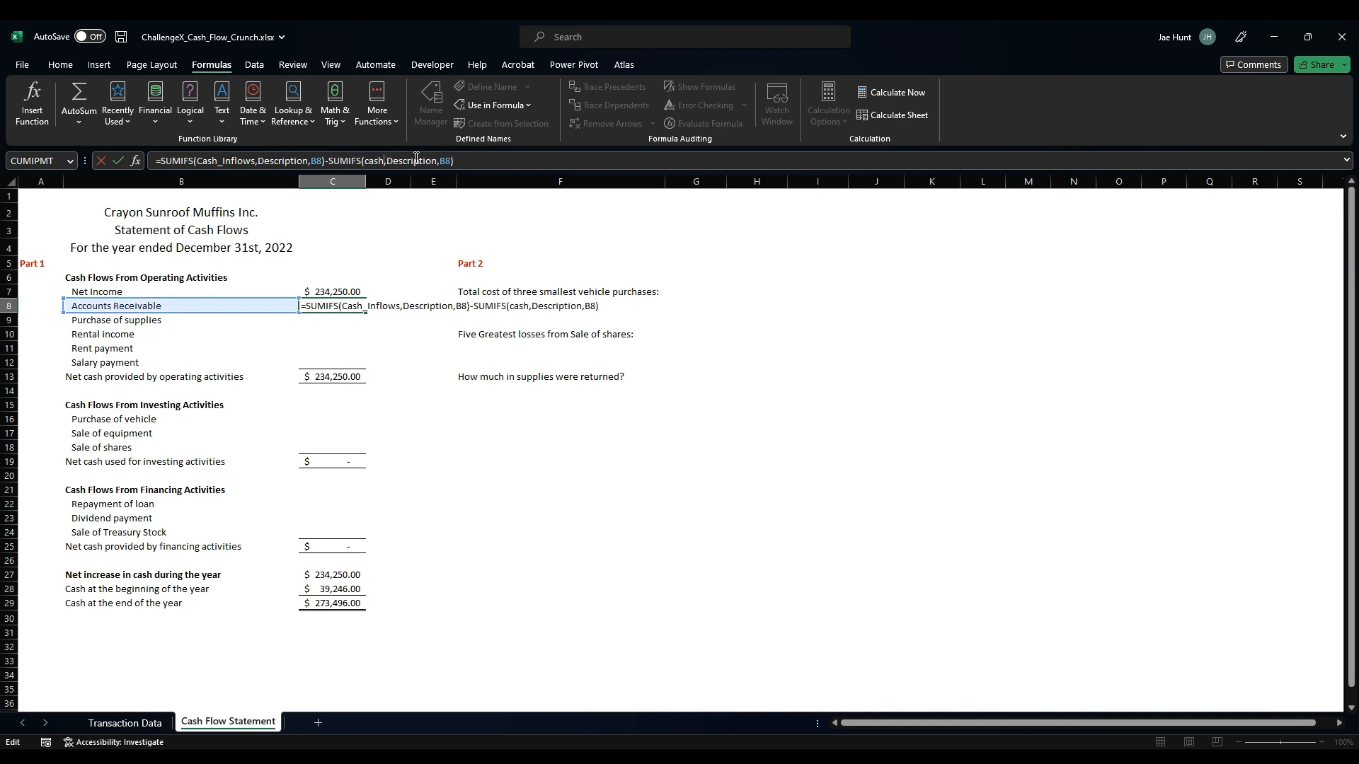
key(Down)
key(Tab)
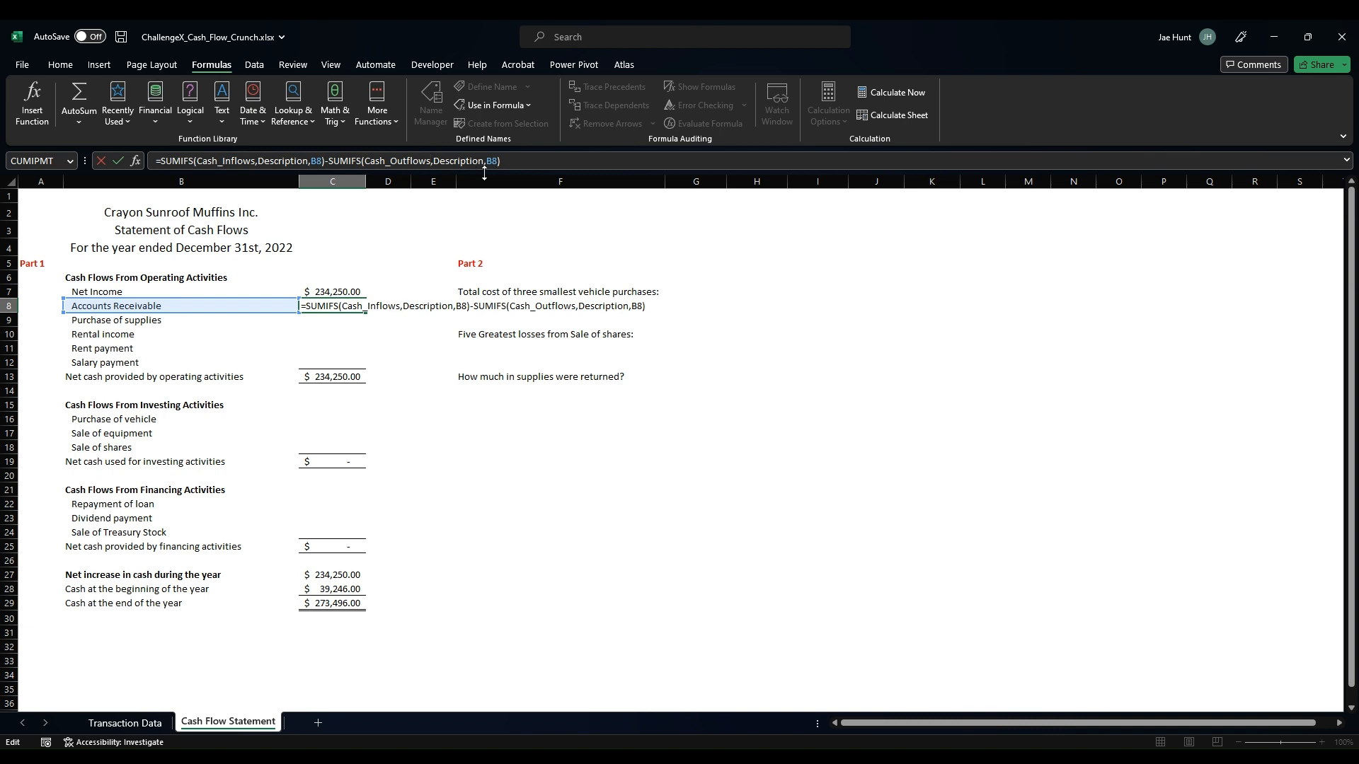
key(Return)
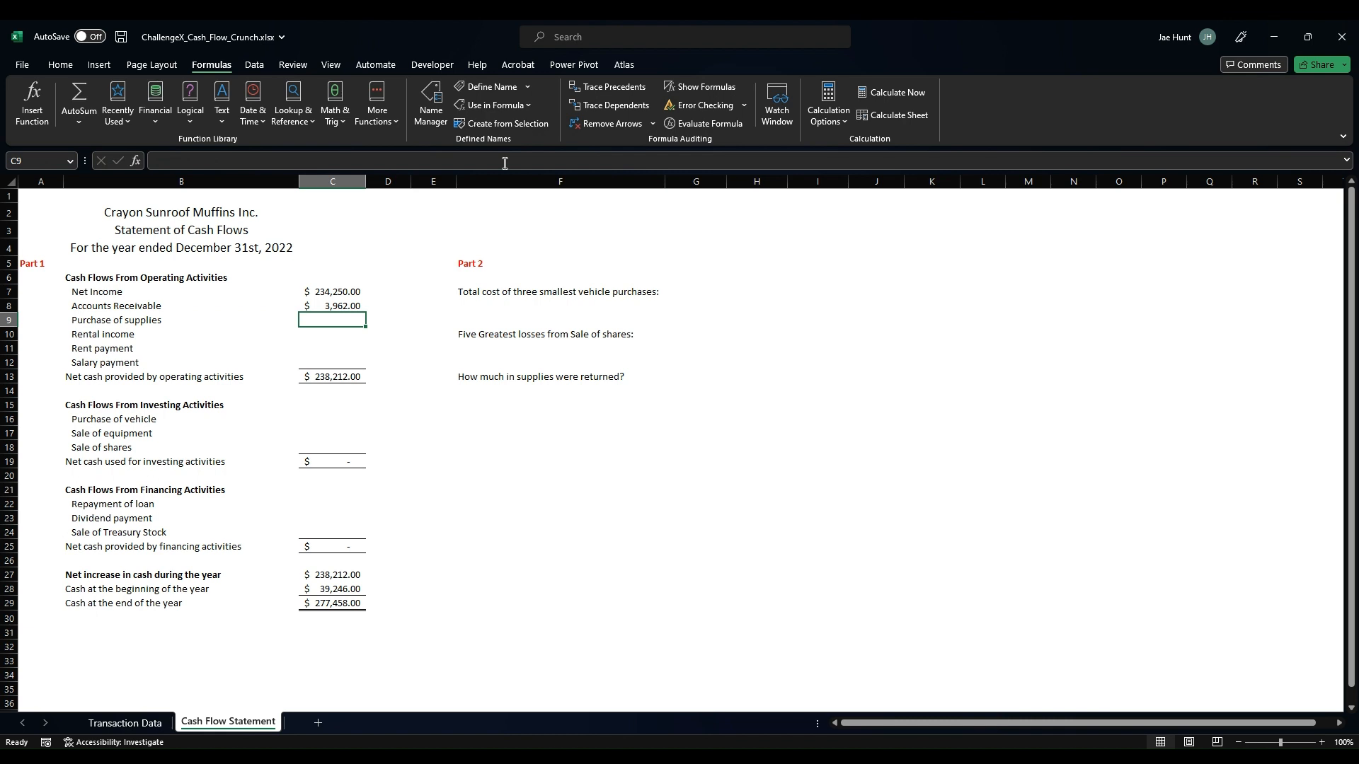
Step: Copy the Accounts Receivable formula from C8 into C9:C12 for the remaining operating activities
key(Up)
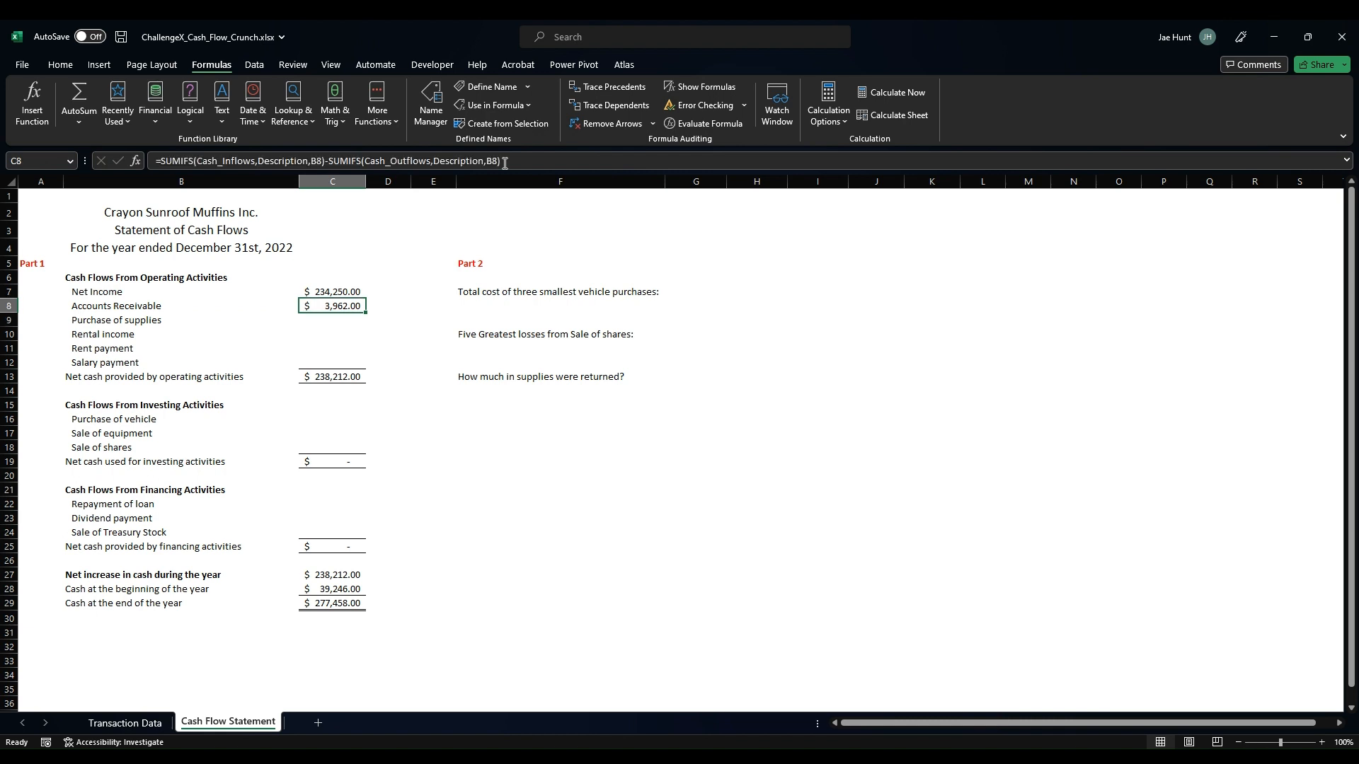
key(ctrl+c)
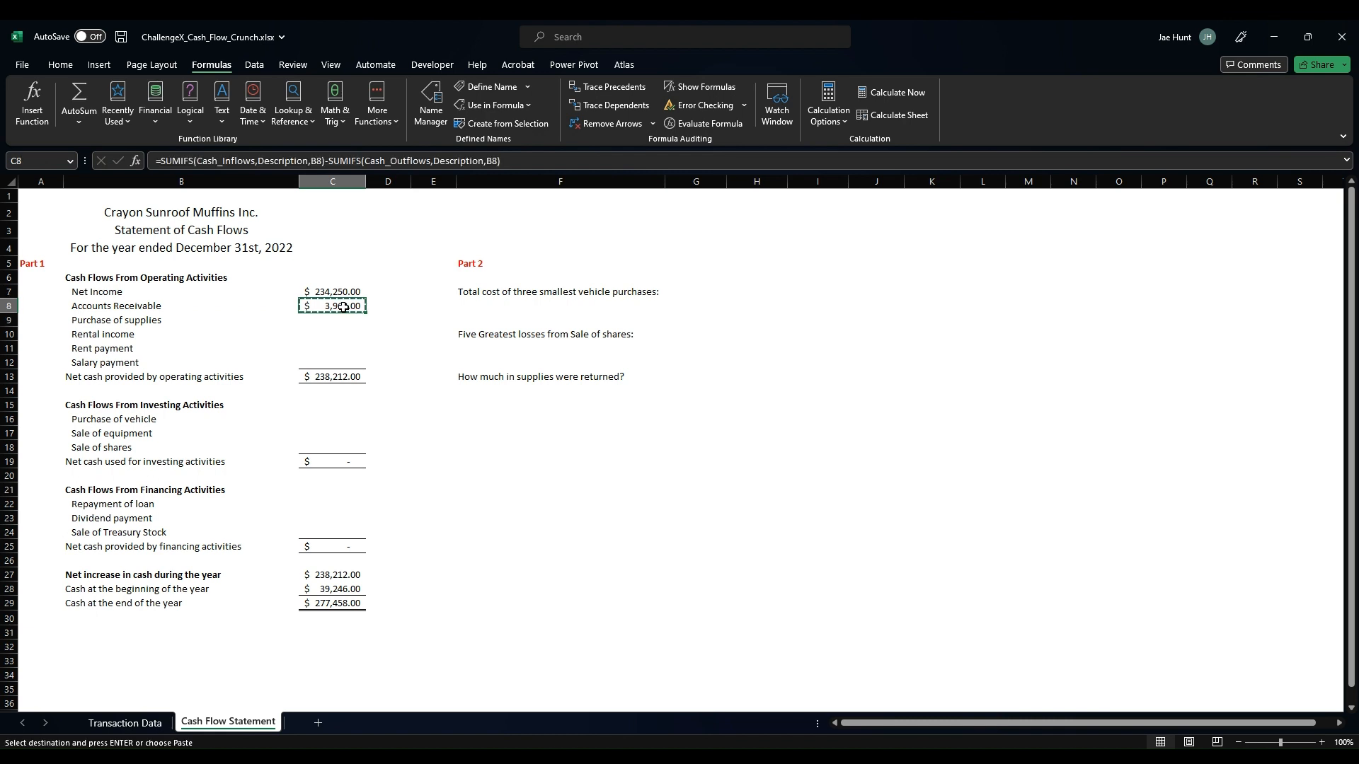
key(Down)
key(shift+Down)
key(shift+Down)
key(shift+Down)
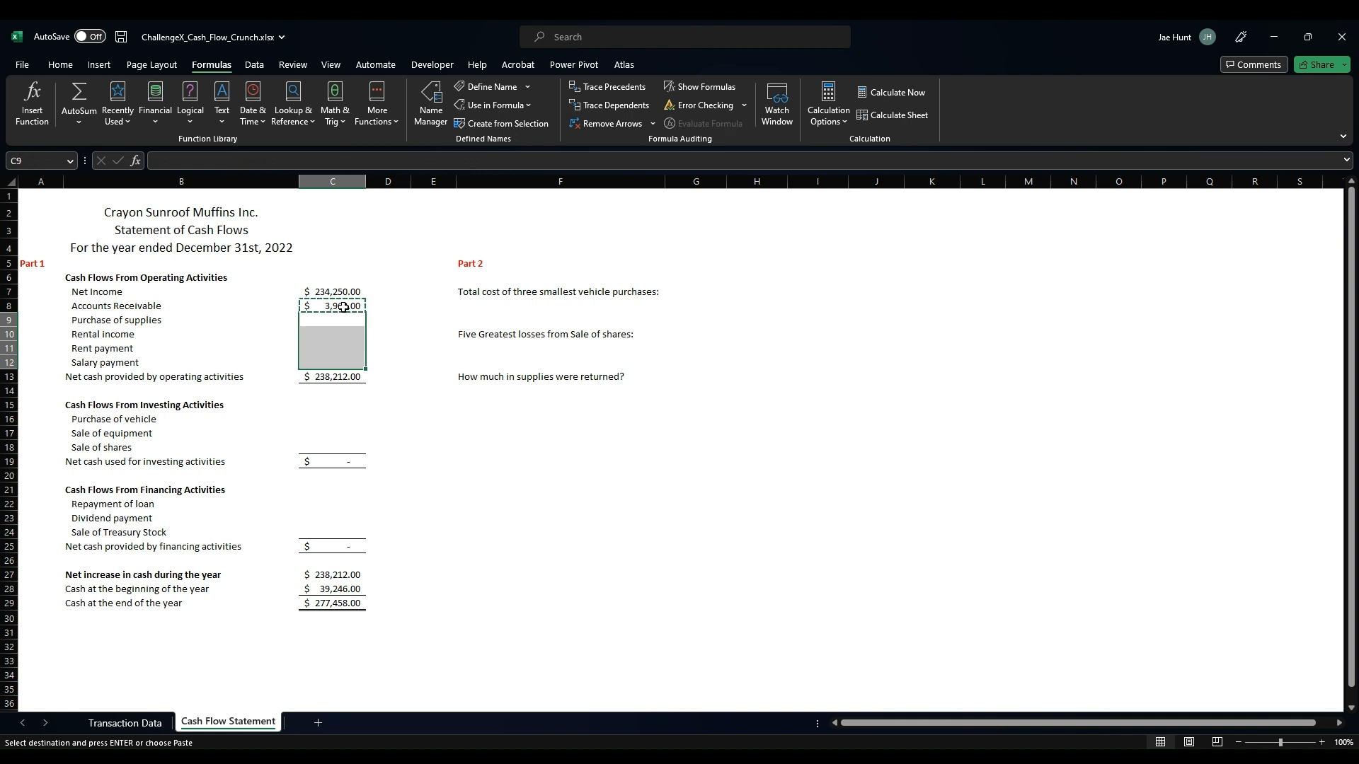
key(Return)
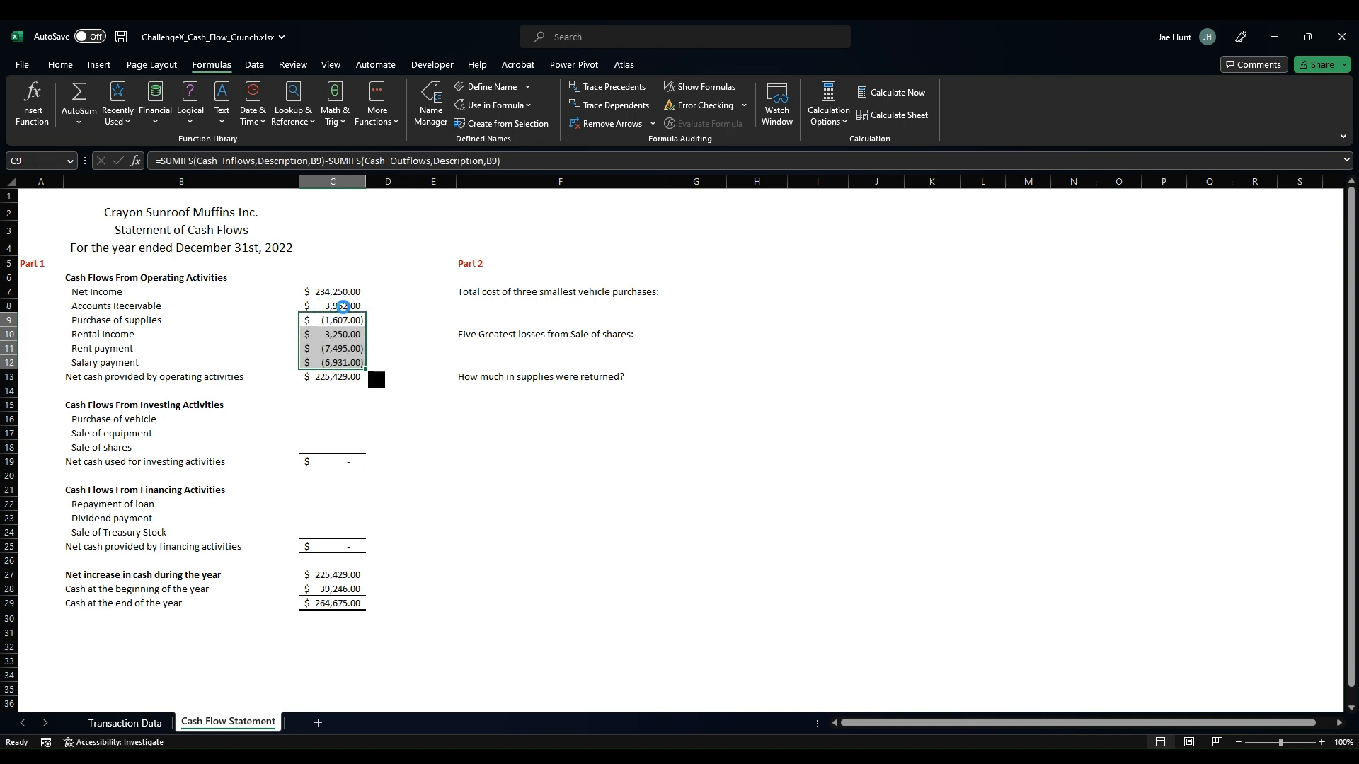
key(Down)
key(Down)
key(Down)
key(Down)
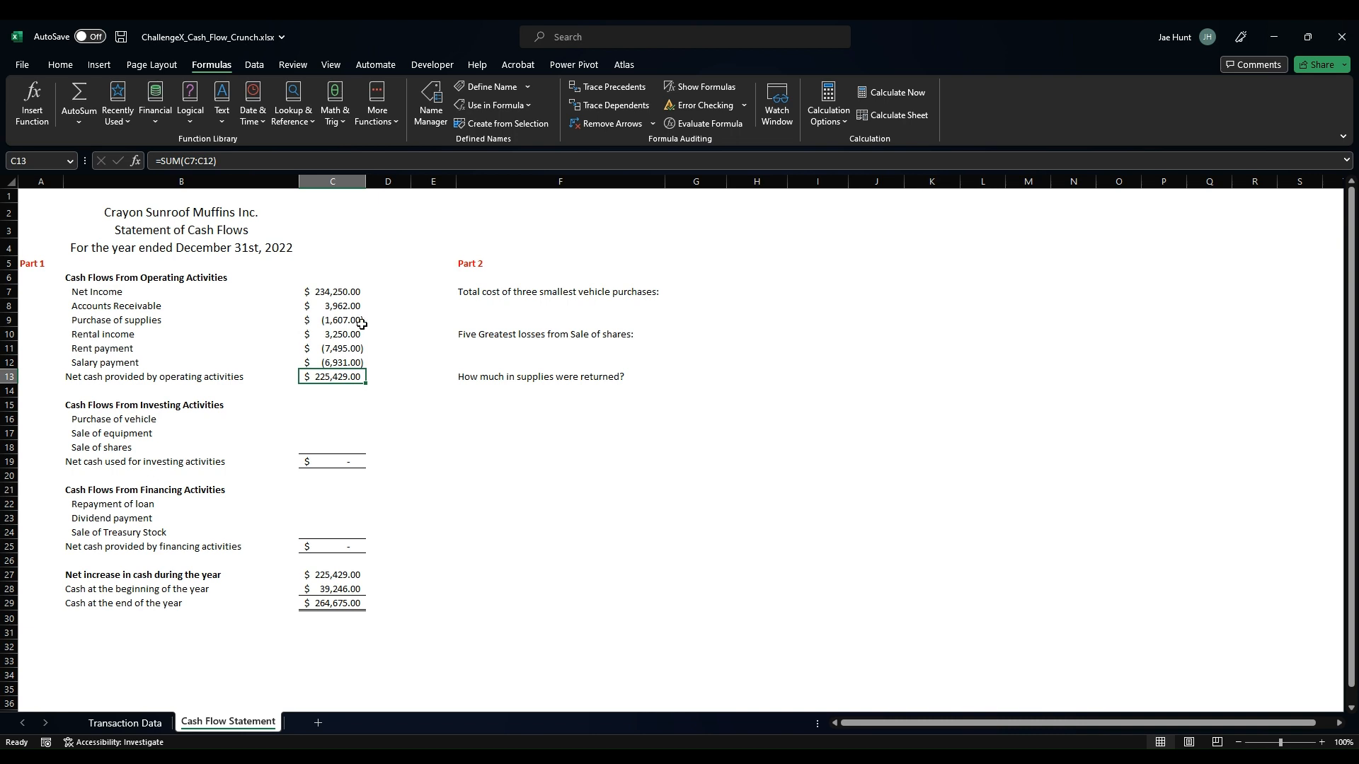
Step: Copy the Salary payment formula from C12 into C16:C18 for the investing activities
click(332, 366)
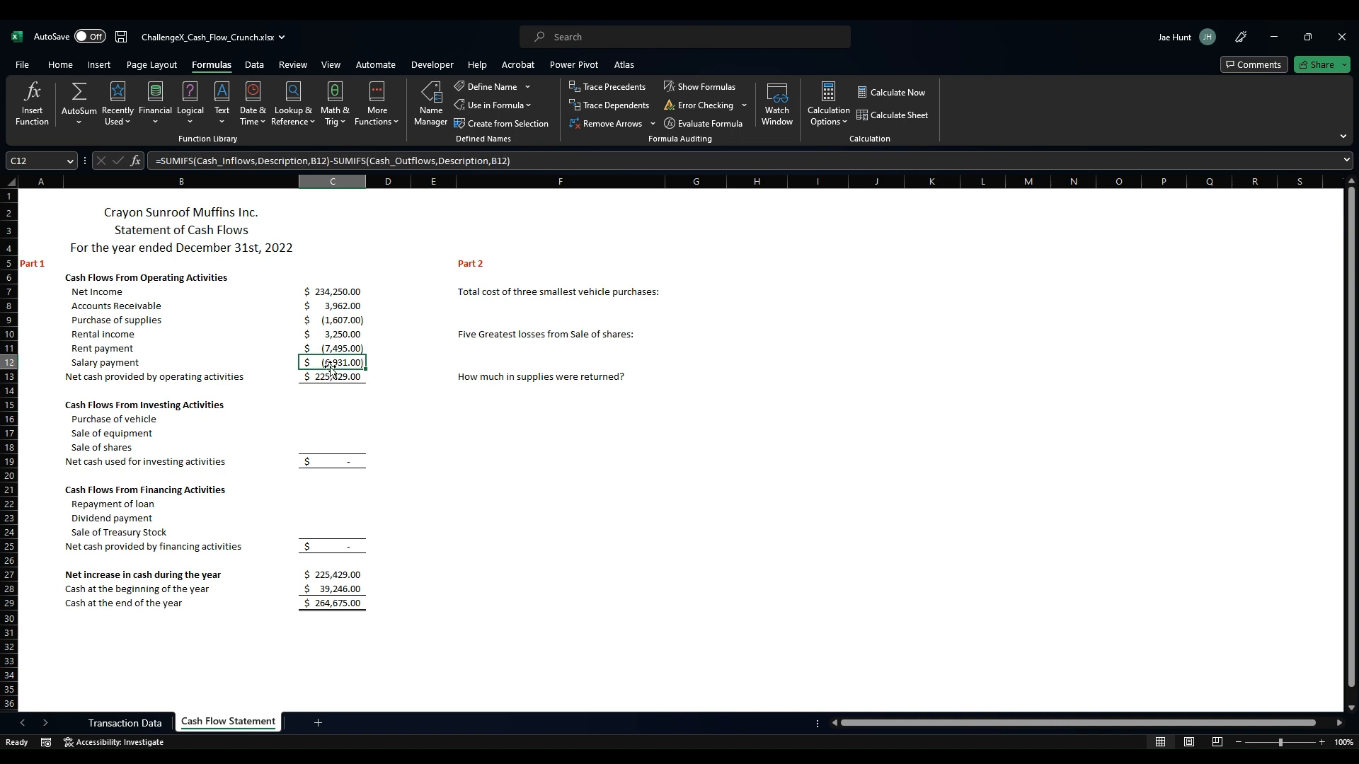
key(ctrl+c)
click(315, 418)
key(shift+Down)
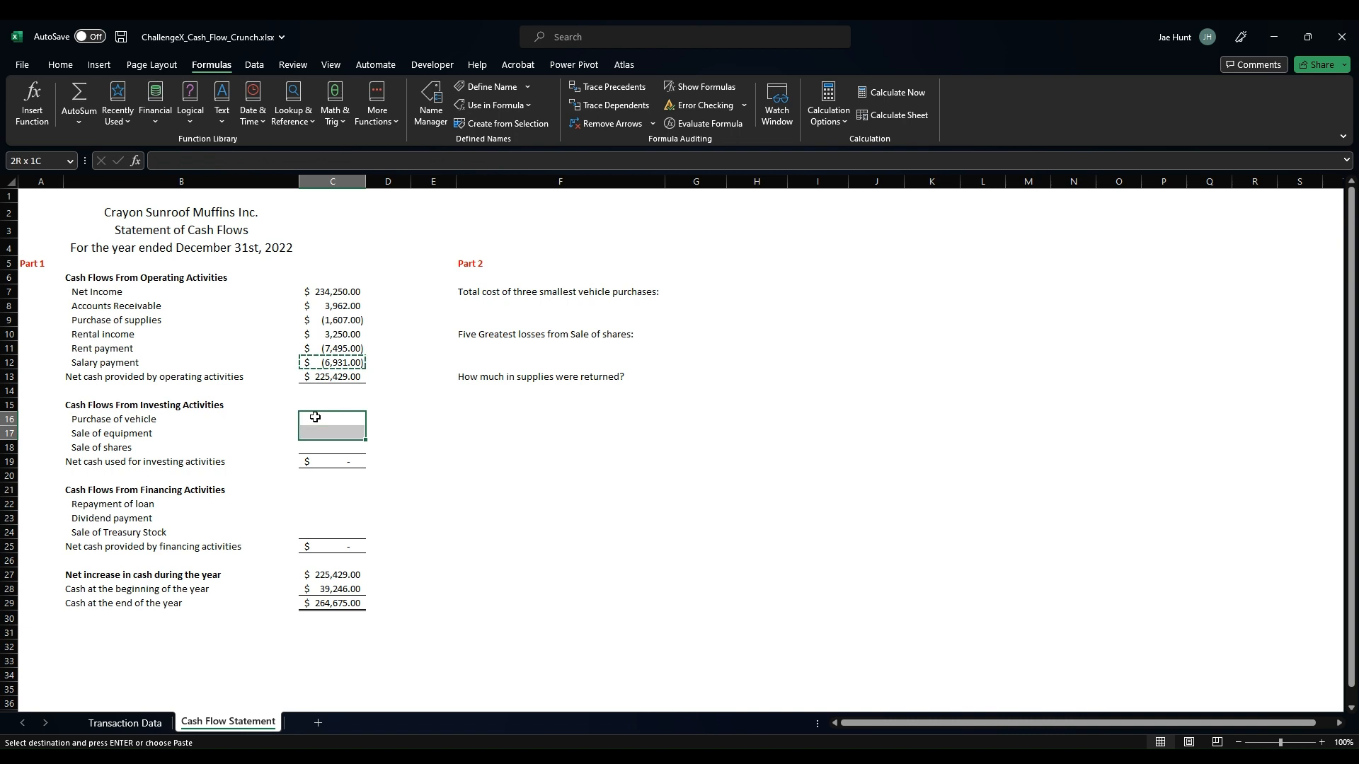
key(shift+Down)
key(ctrl+v)
key(Down)
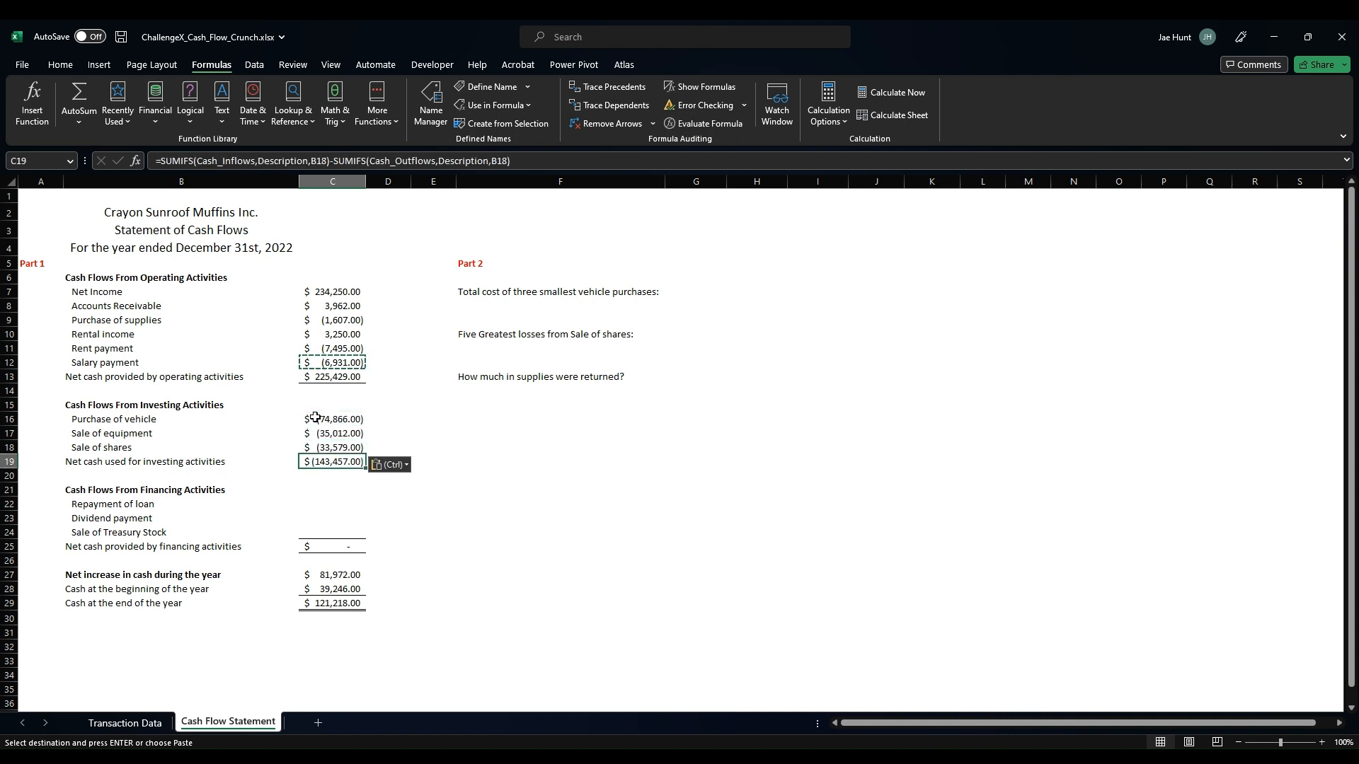
Step: Copy the Salary payment formula from C12 into C22:C24 for the financing activities
key(Down)
key(Down)
key(Down)
key(shift+Down)
key(shift+Down)
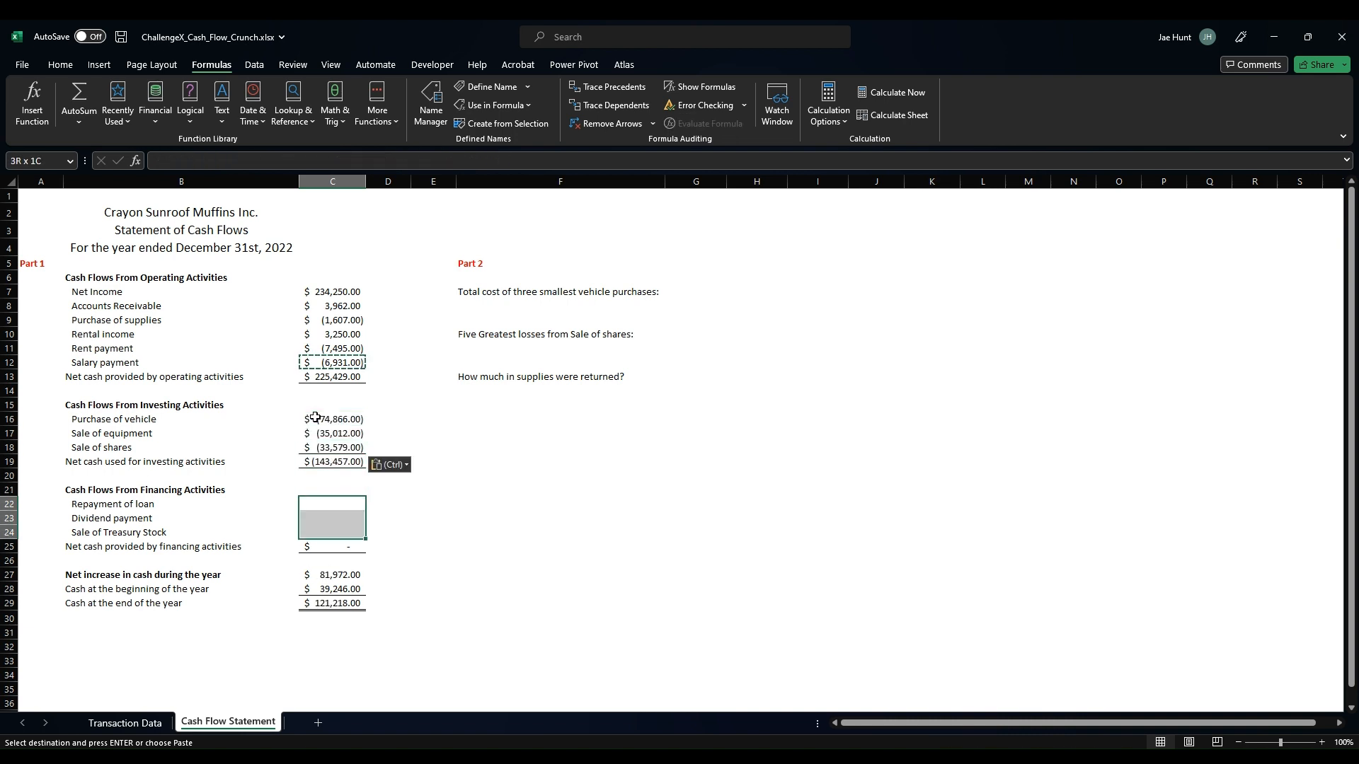
key(ctrl+v)
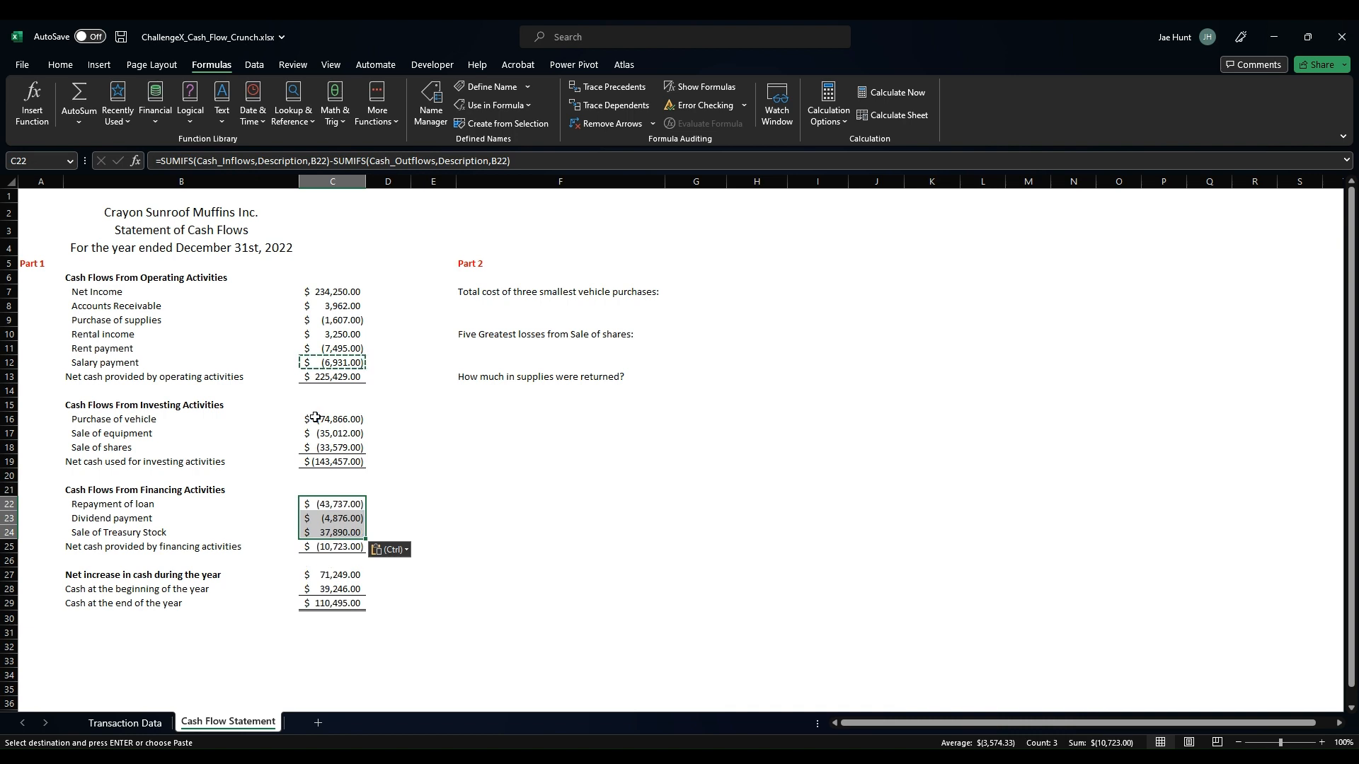
Step: Examine the financing subtotal and the closing cash formulas down to C29, and end the copy mode
key(Down)
key(Down)
key(Down)
key(Down)
key(Down)
key(Down)
key(Down)
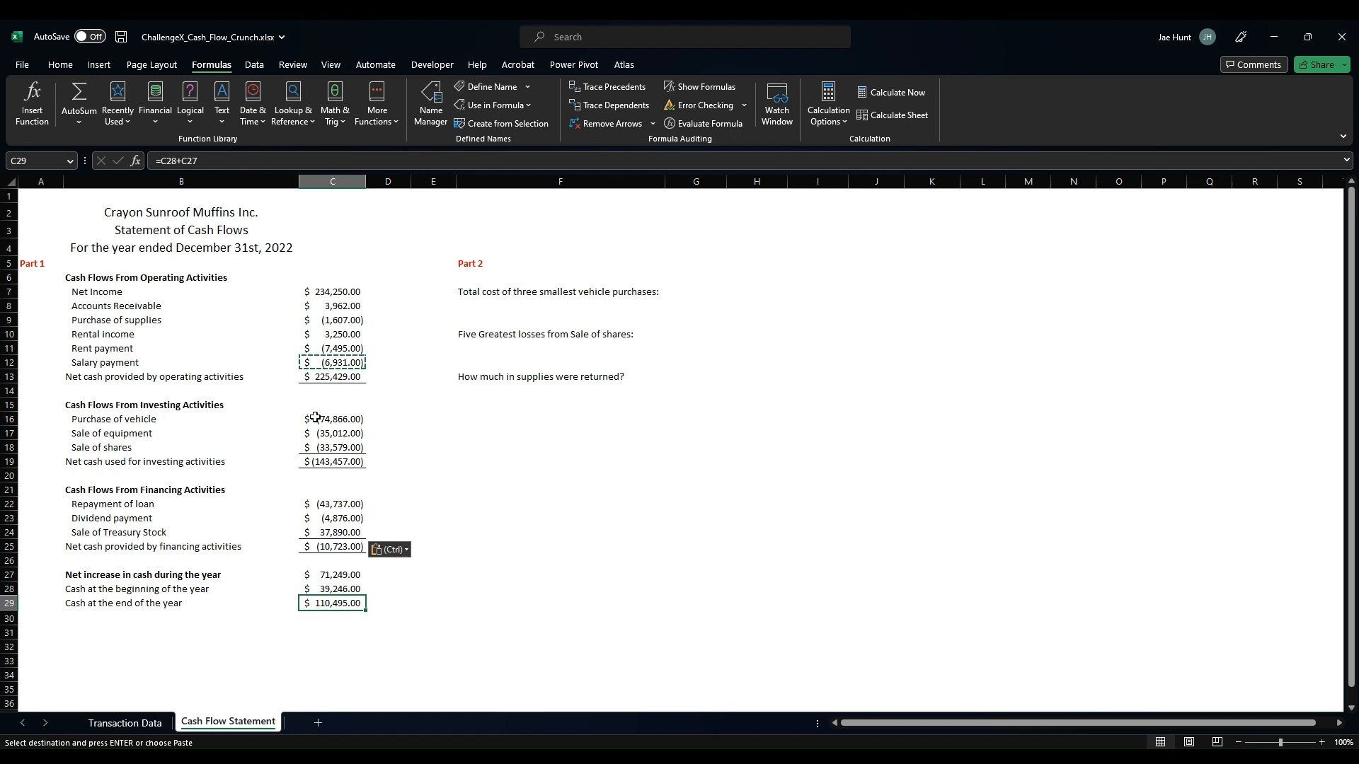
key(Escape)
Step: Begin the formula =SUM(SMALL(IF( in cell G7 for the total cost of the three smallest vehicle purchases
click(695, 292)
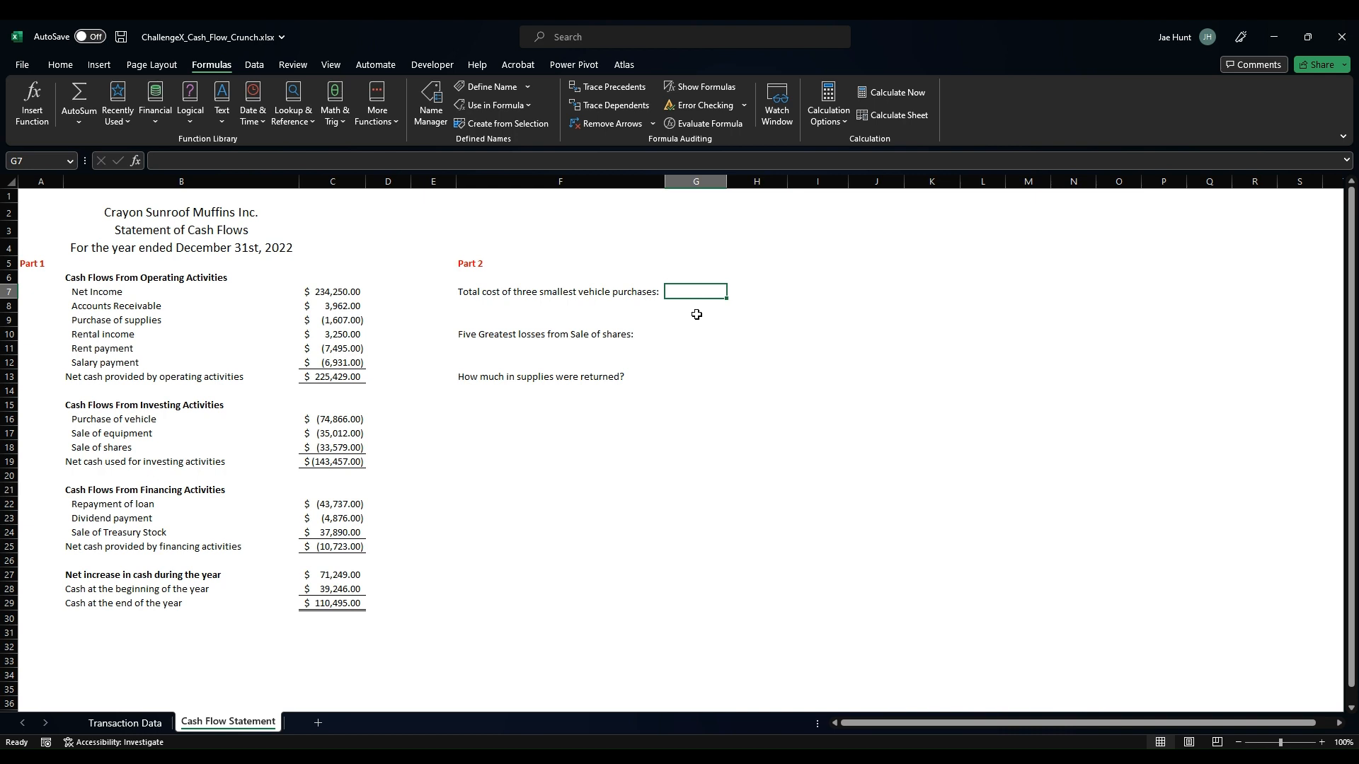
text(=small)
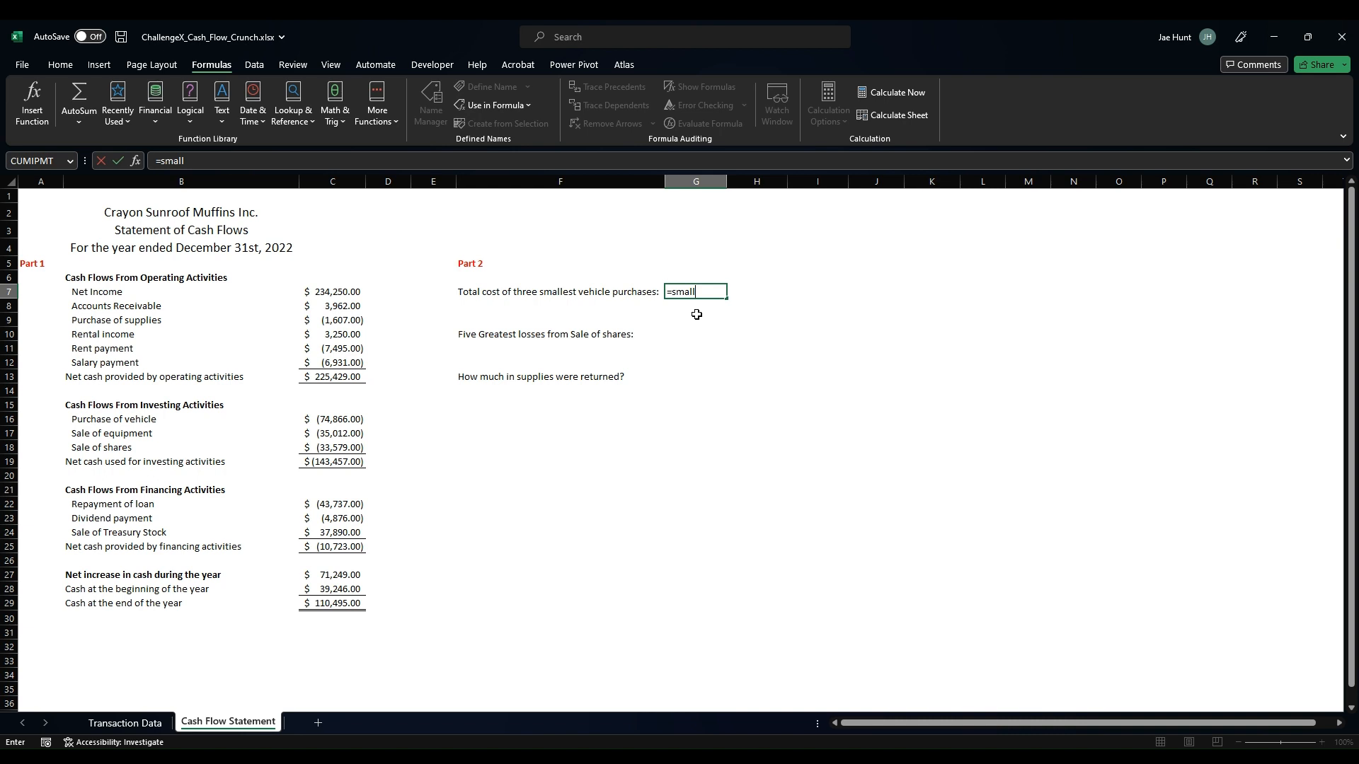
key(BackSpace)
key(BackSpace)
key(BackSpace)
key(BackSpace)
text(um)
key(Tab)
text(small)
key(Tab)
text(IF()
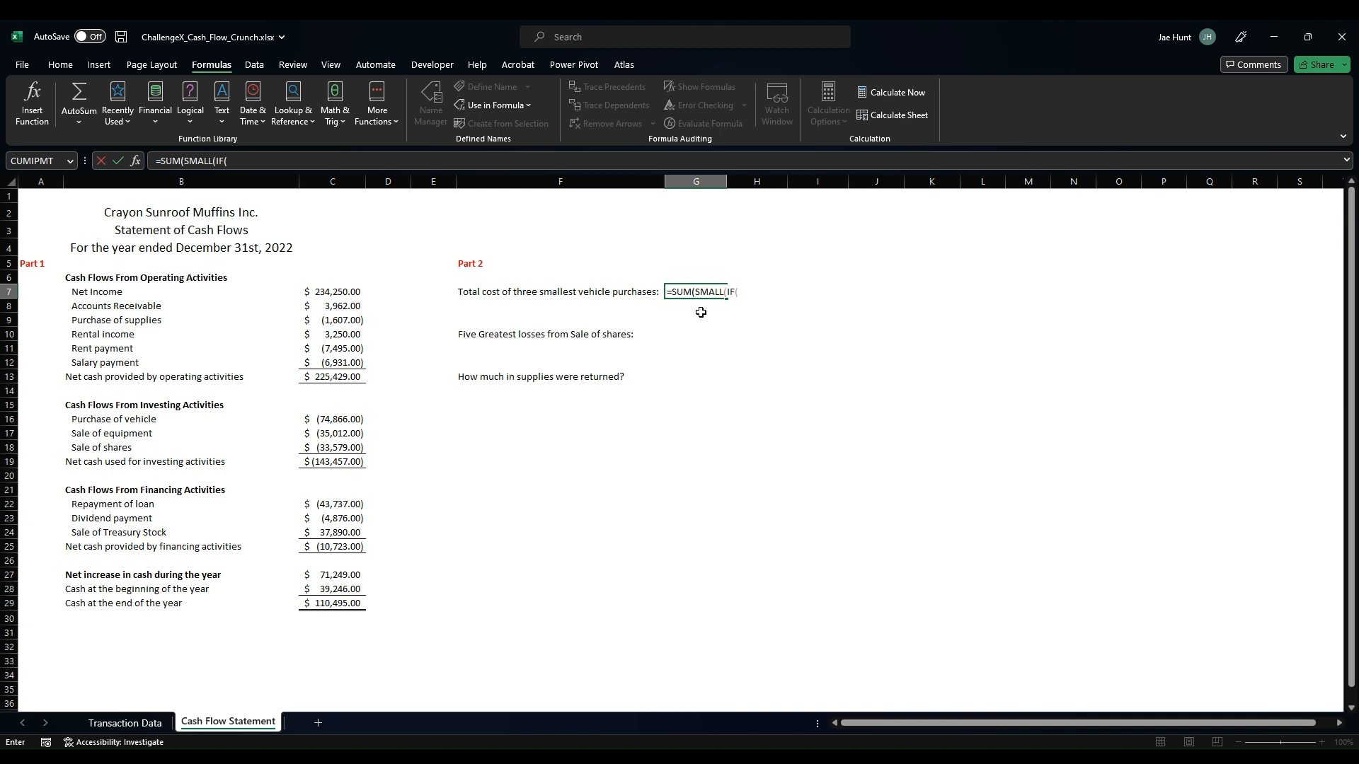
Step: Complete the G7 formula as =SUM(SMALL(IF(Description=B16,Cash_Outflows,""),{1,2,3}))
text(Description=)
click(131, 420)
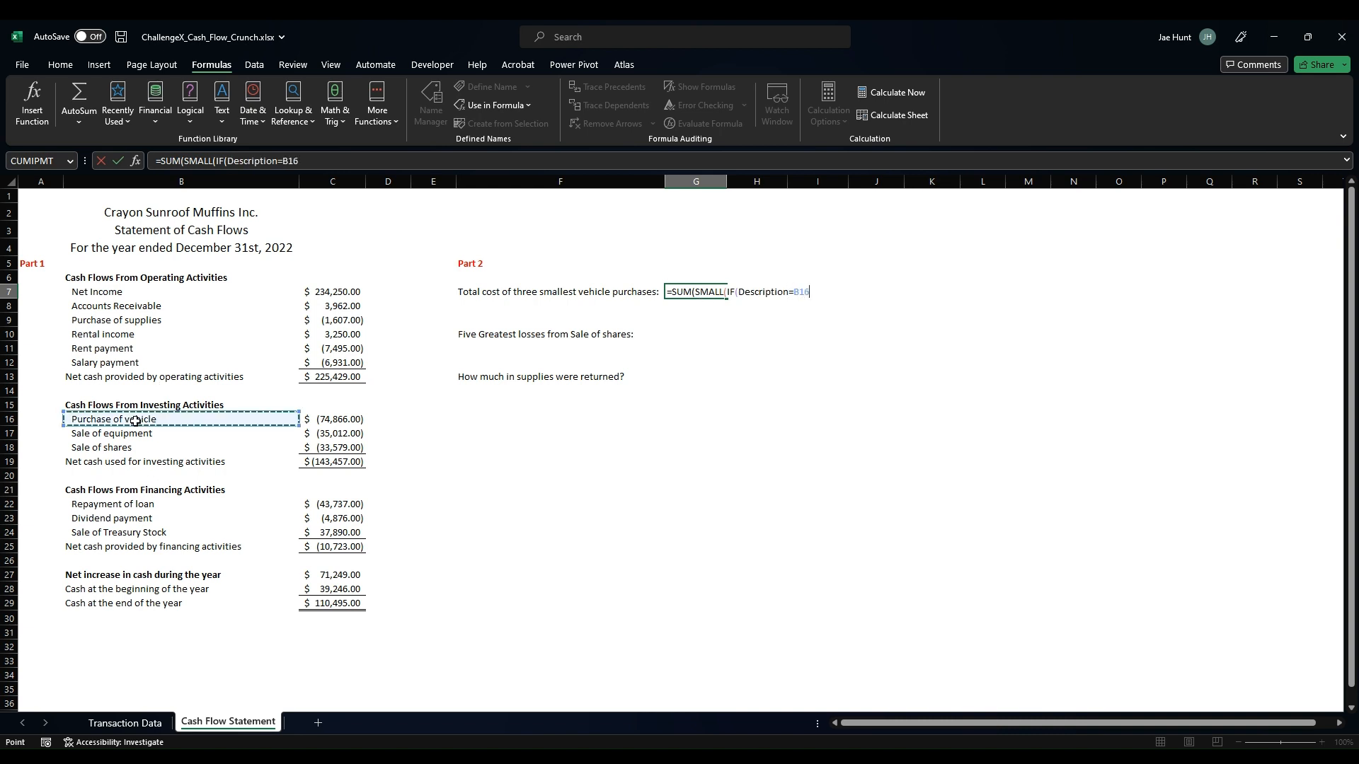
text(,cas)
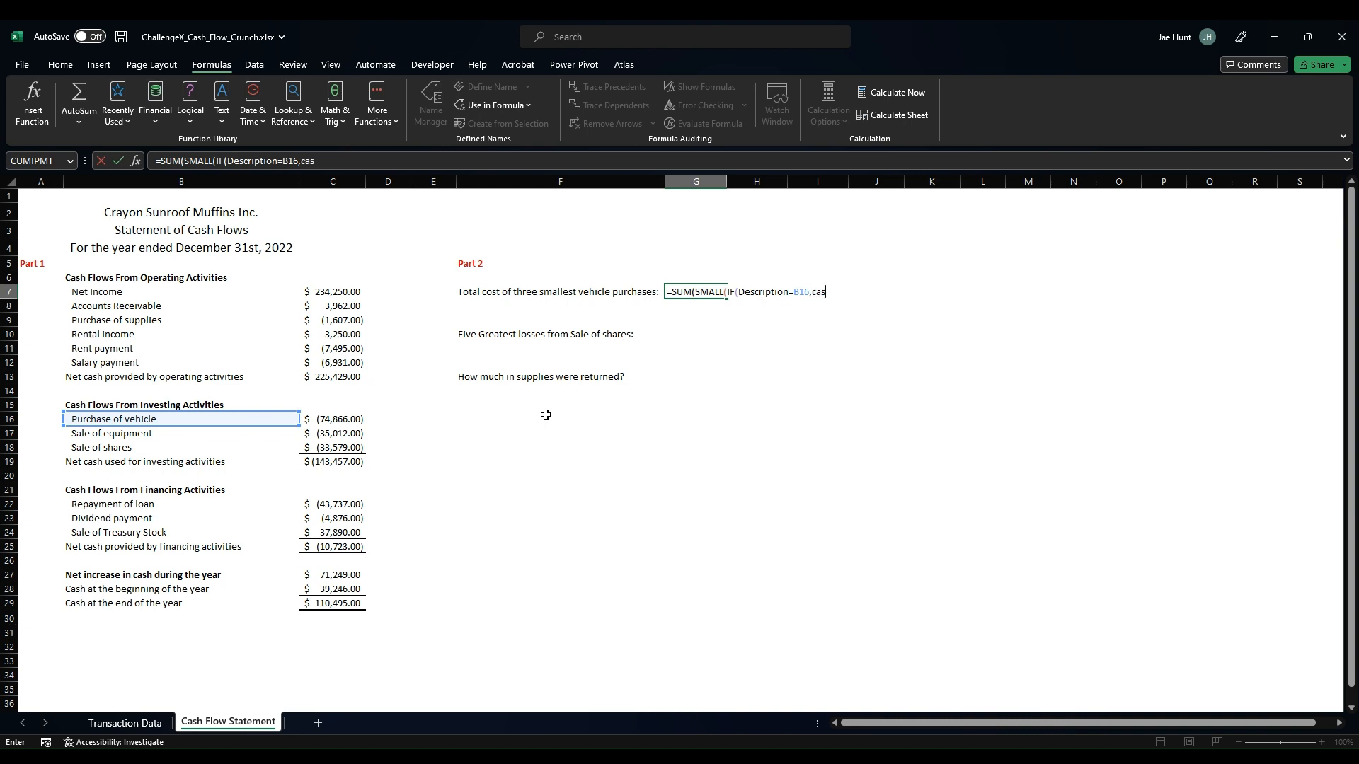
key(Tab)
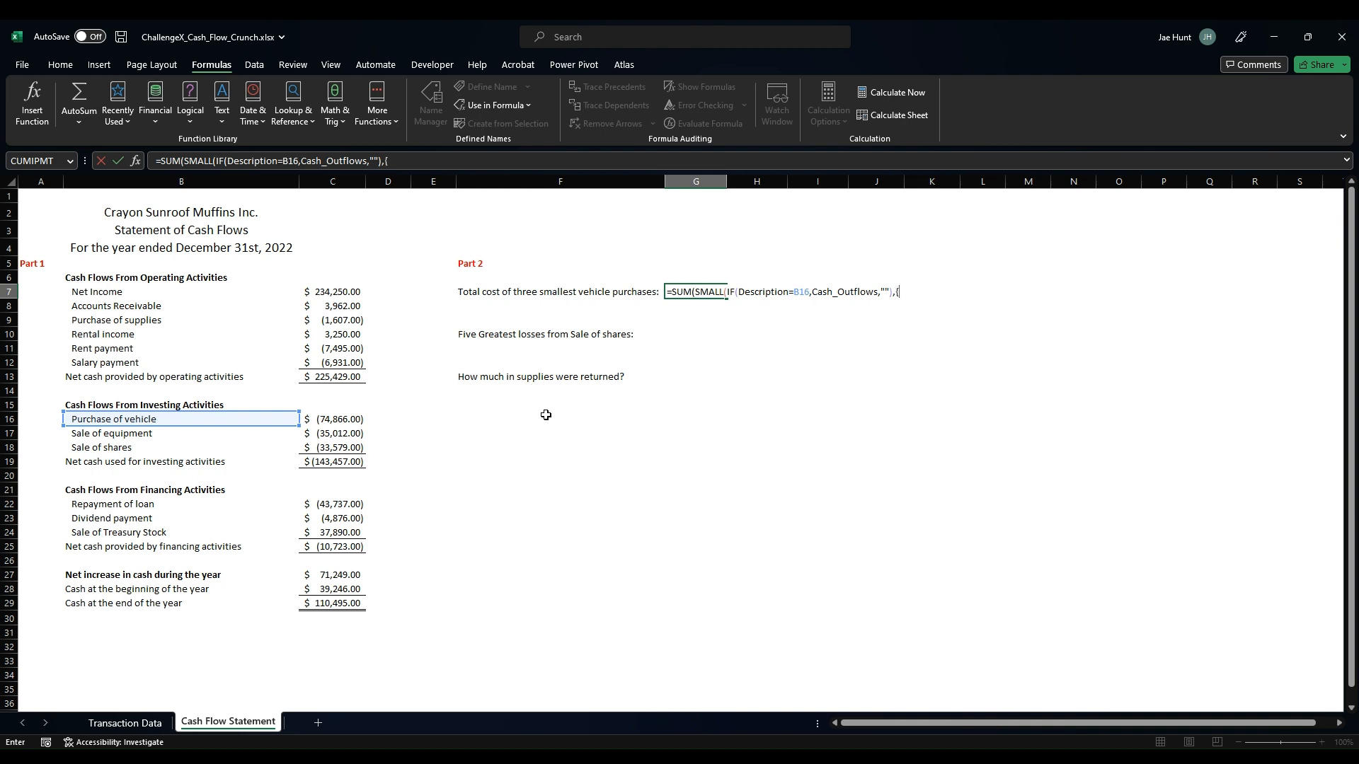
text(,2,3)
key(F2)
text())
key(Return)
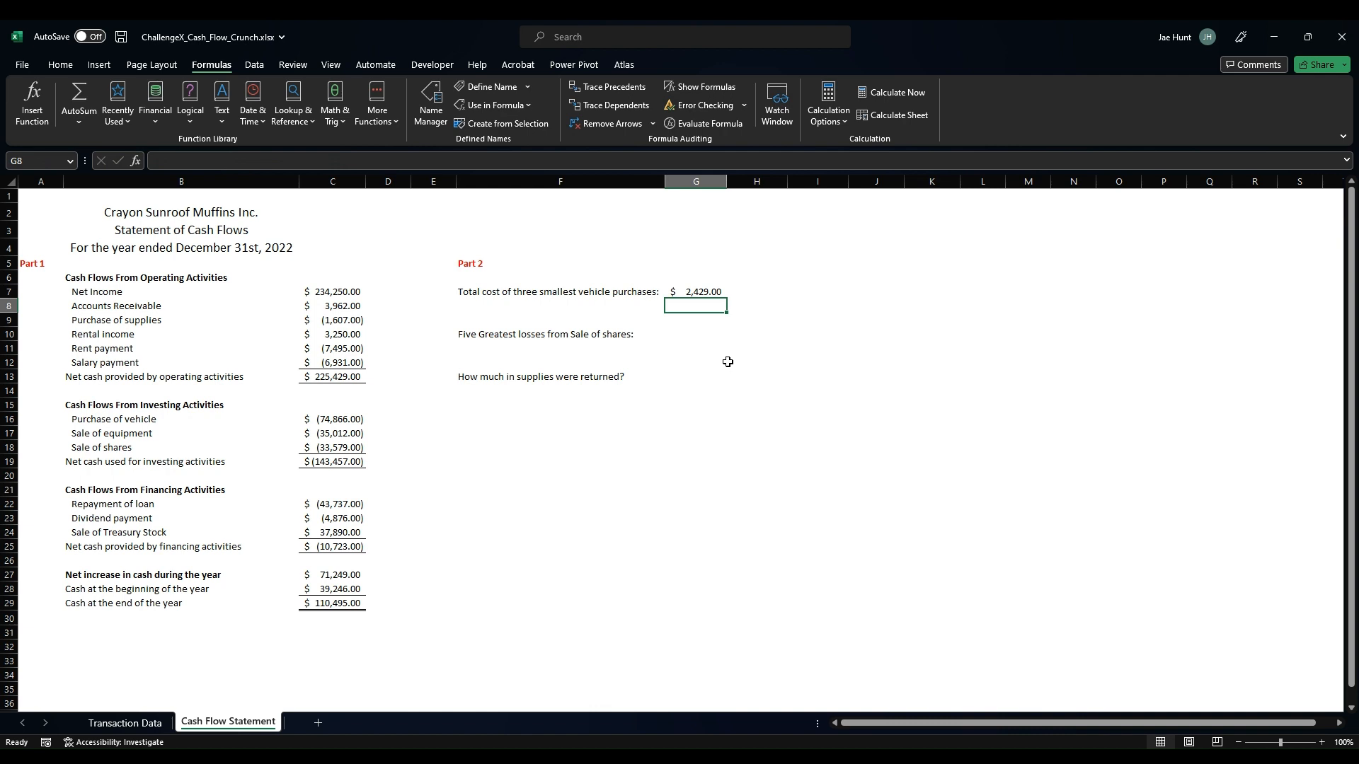
Step: On the Transaction Data sheet, add header filters and show only the Purchase of vehicle rows in the Description column
click(125, 722)
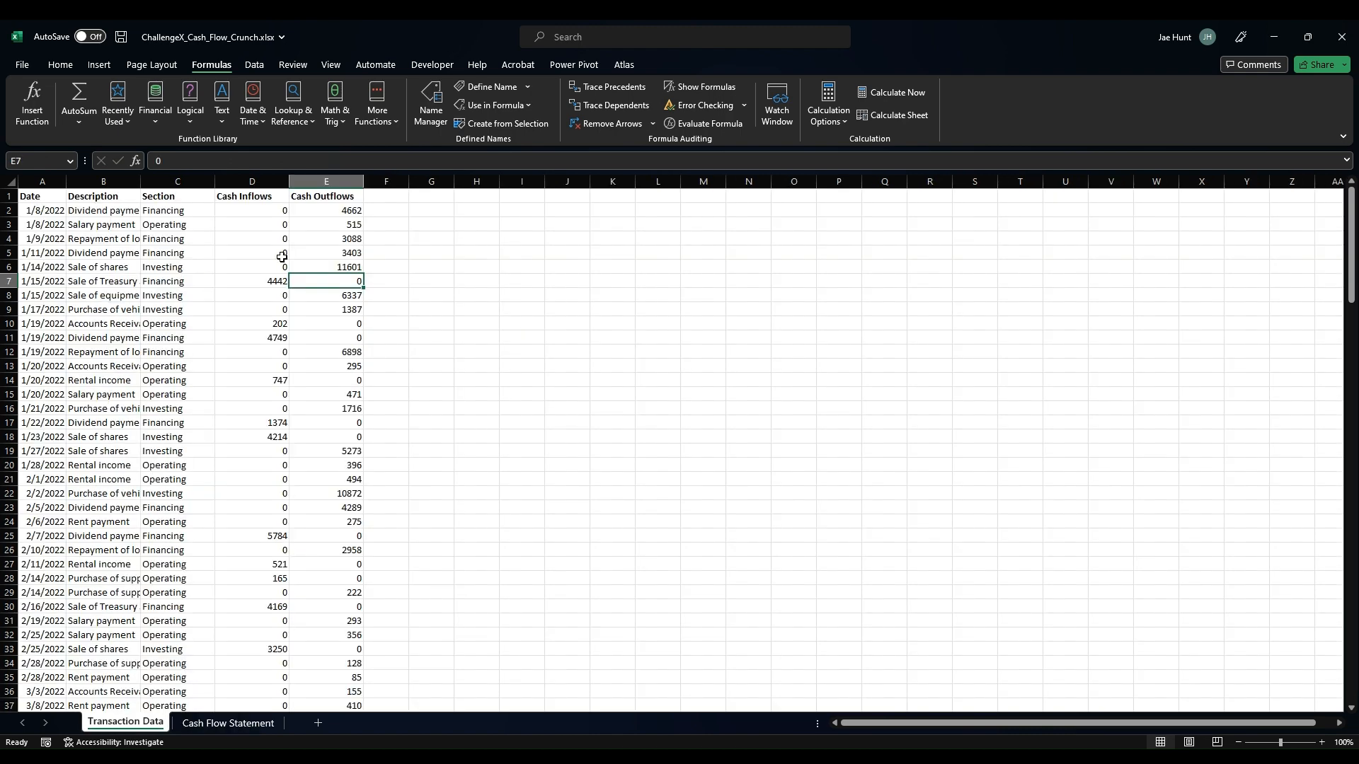
click(238, 199)
click(254, 64)
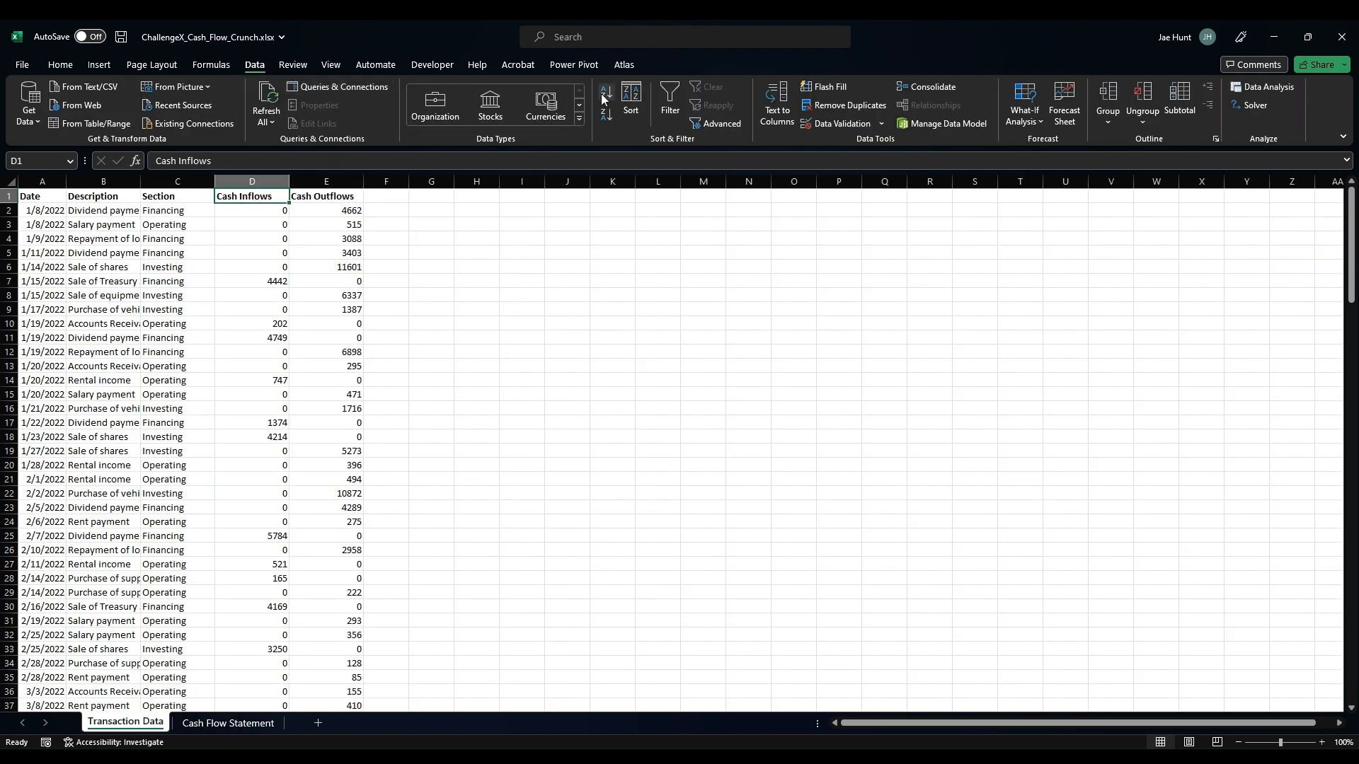
click(669, 103)
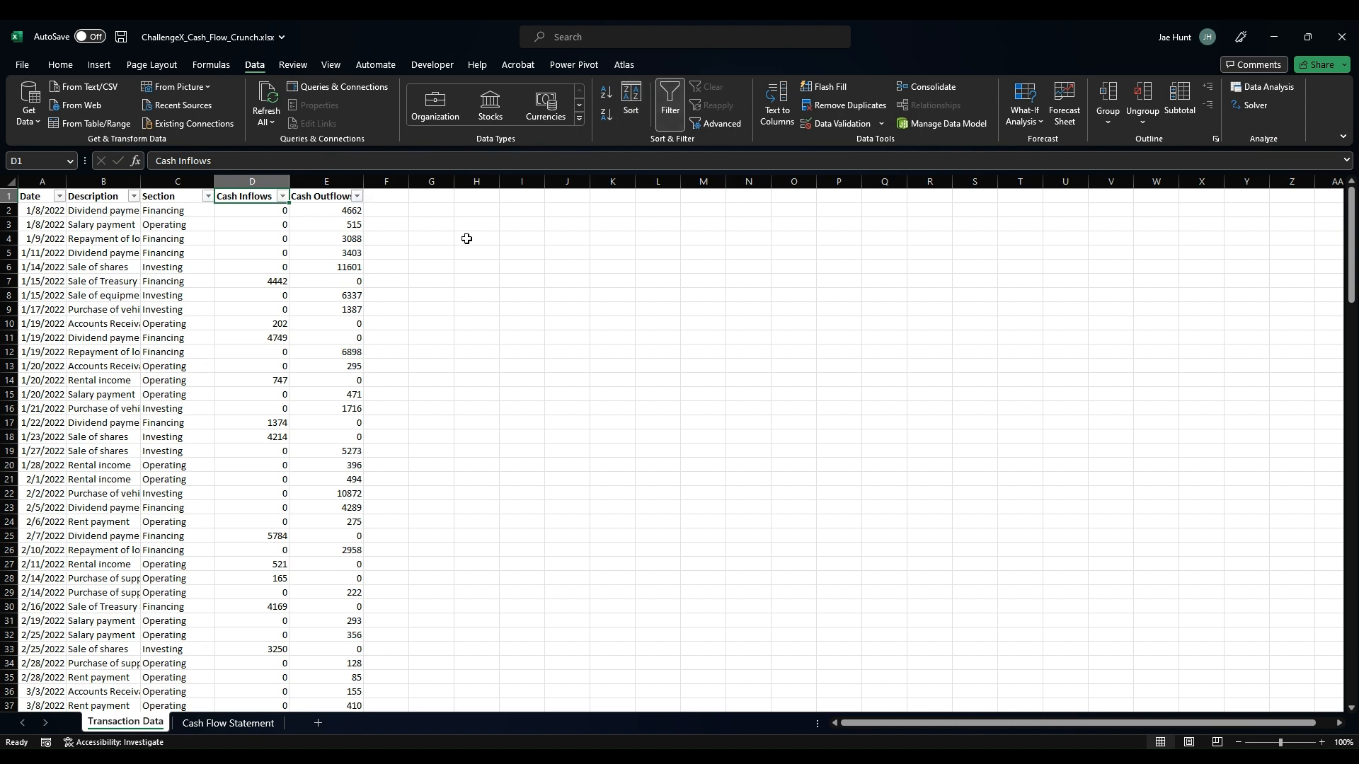
click(134, 197)
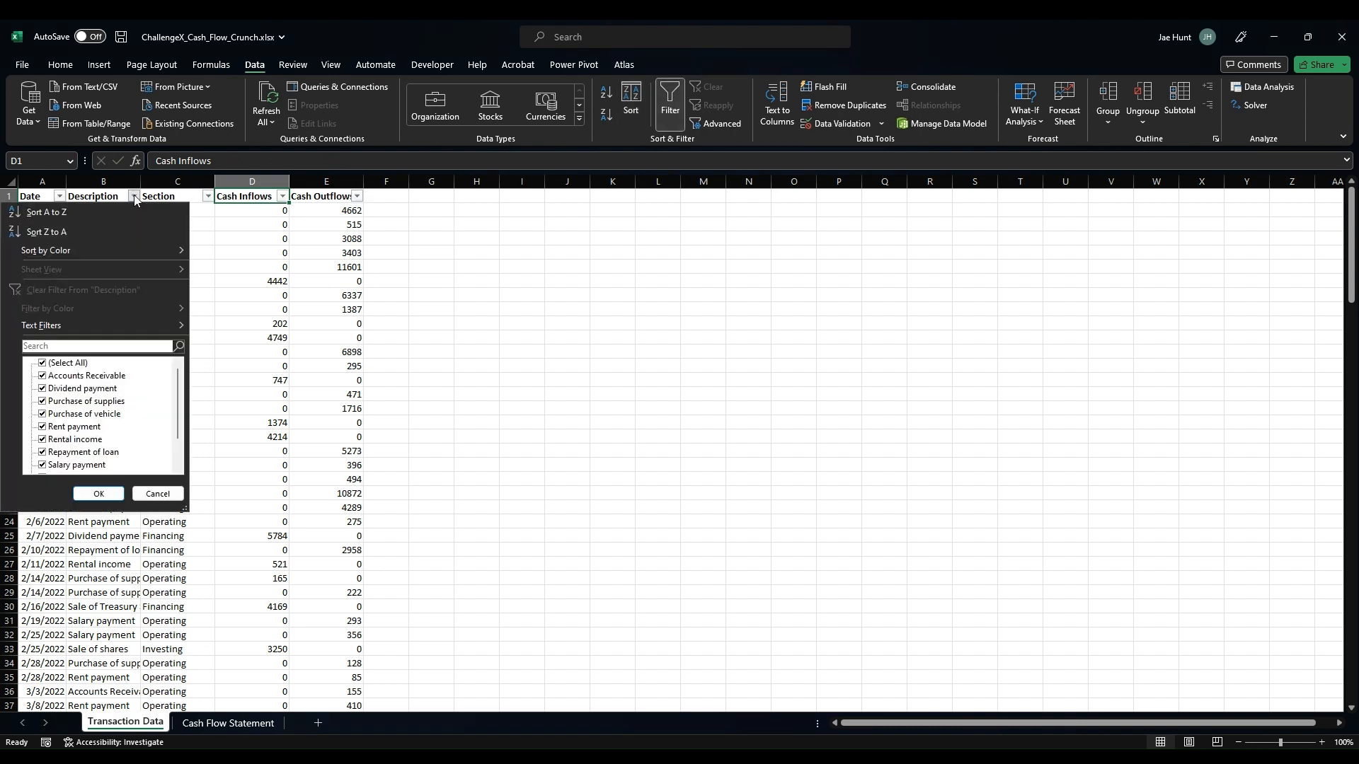
click(115, 347)
text(purchase)
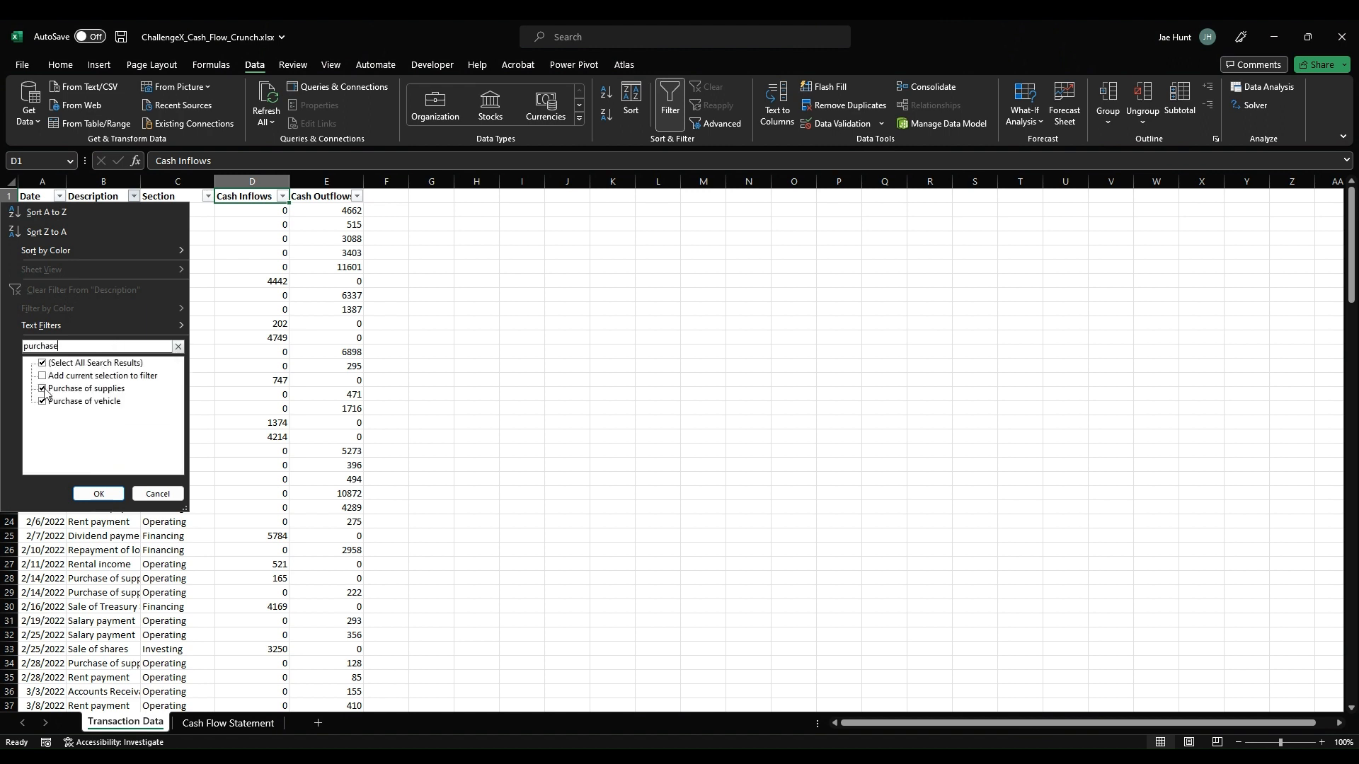
click(43, 389)
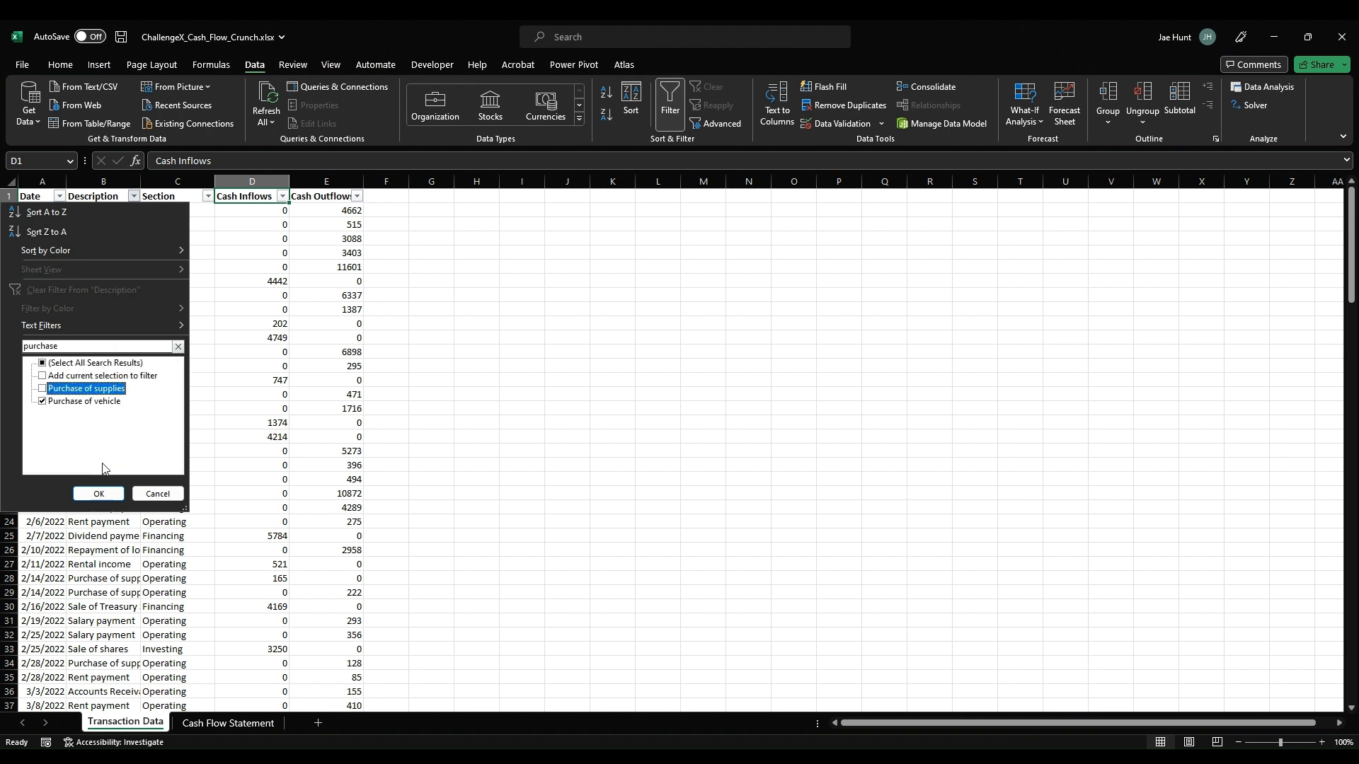
click(98, 494)
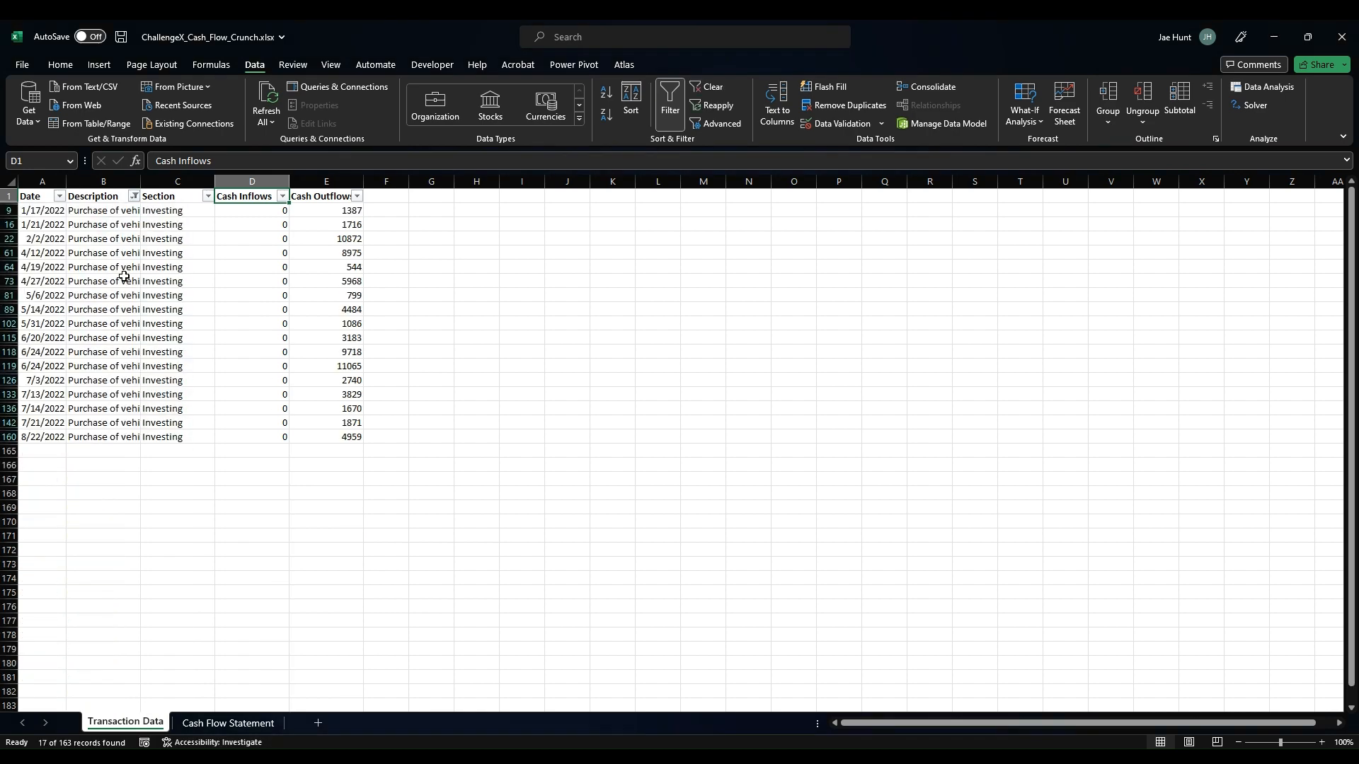
Step: Fit the Description column to its text and sort the vehicle purchases by Cash Outflows ascending, selecting the three smallest to check their sum
double_click(140, 181)
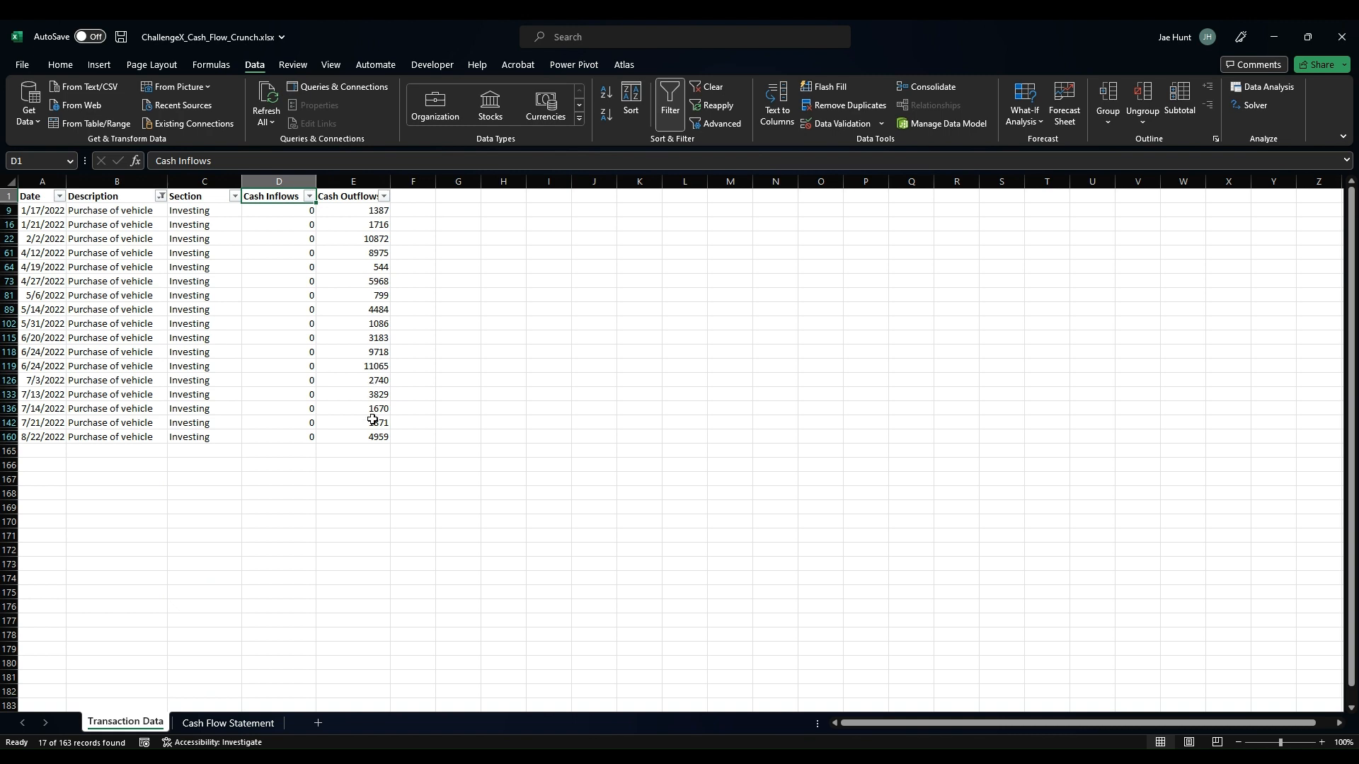
click(368, 212)
click(606, 92)
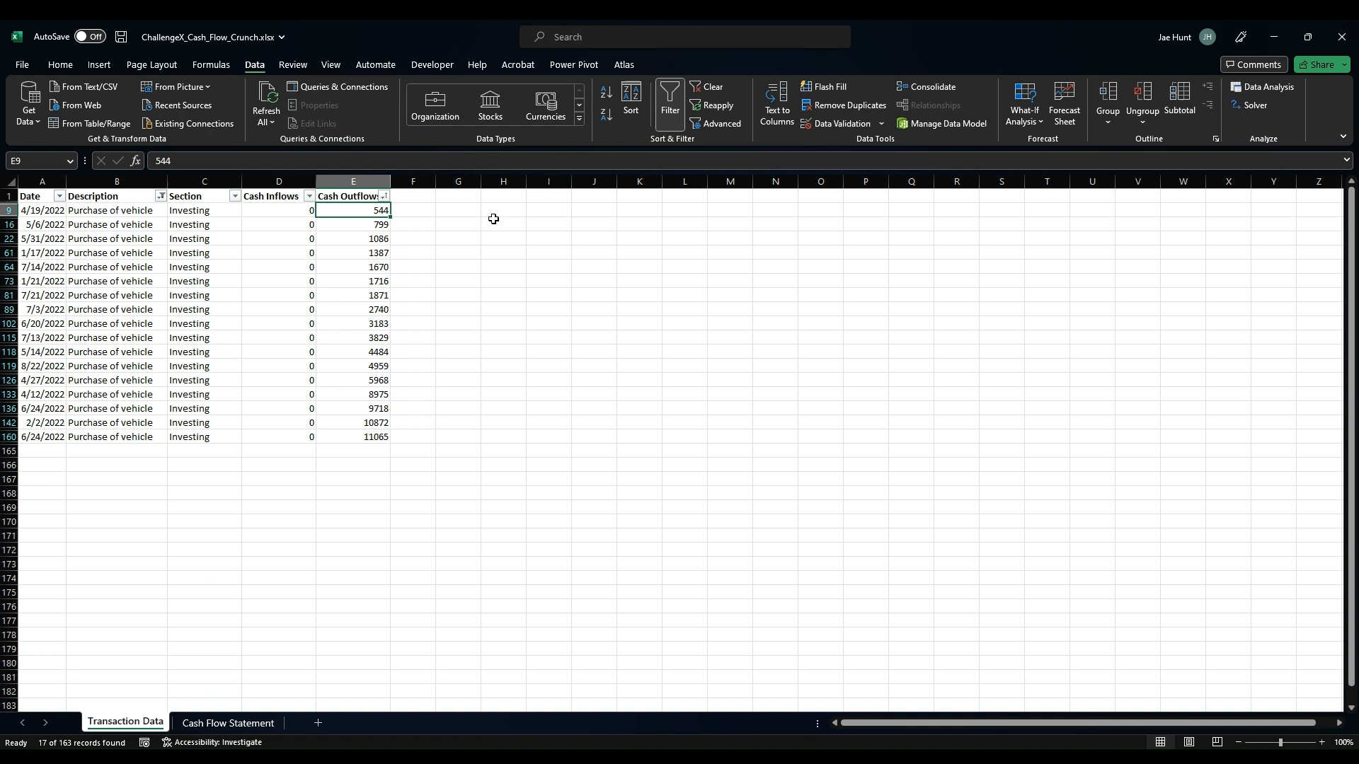
click(362, 237)
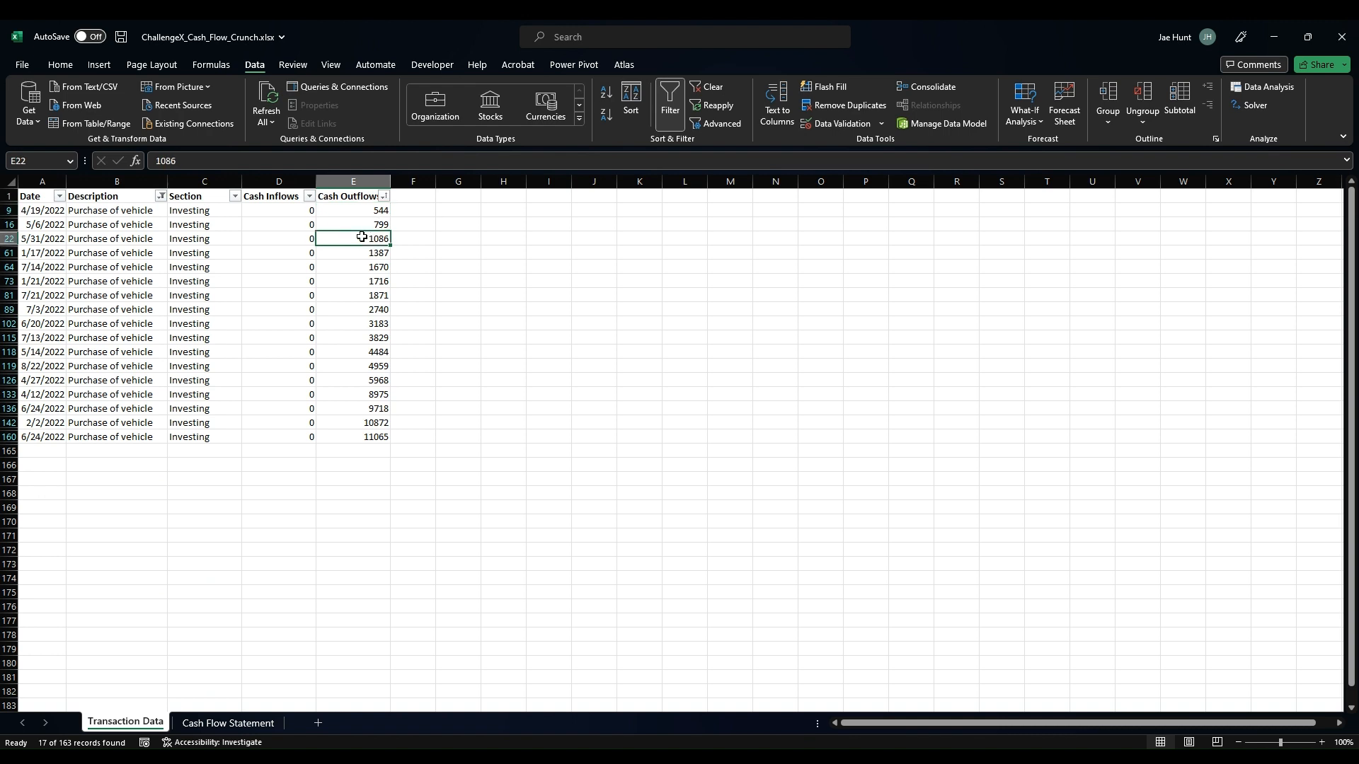
drag(361, 237, 365, 210)
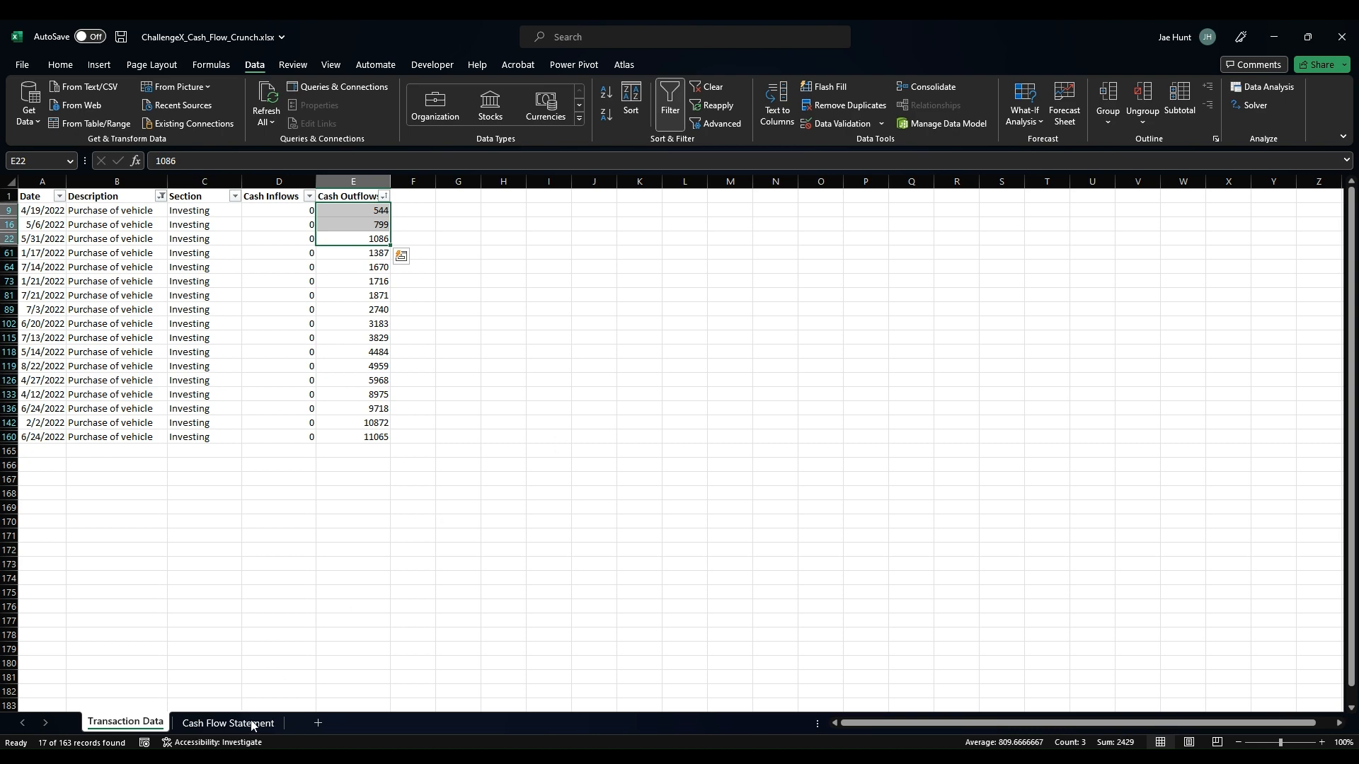
Step: Clear the Description filter and return to cell G7 of the Cash Flow Statement sheet
click(706, 86)
click(212, 723)
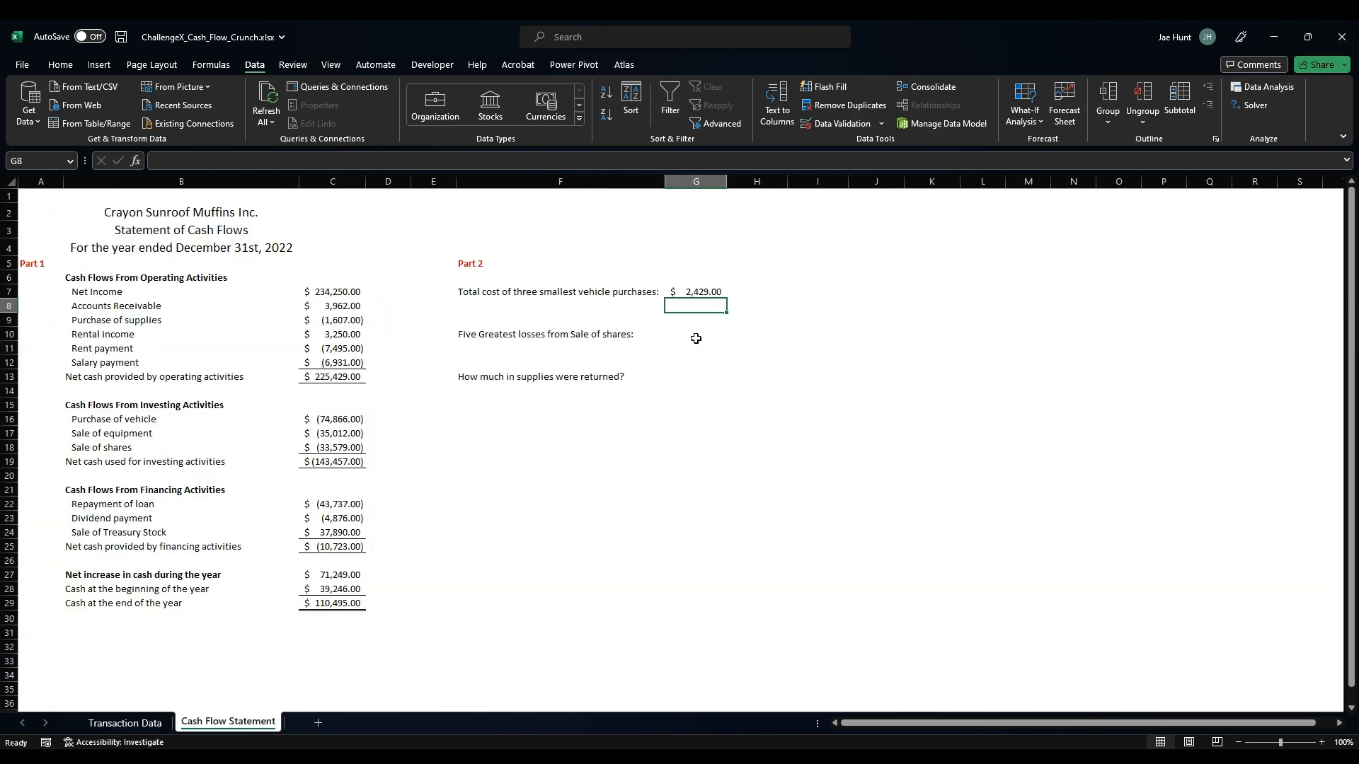
key(Up)
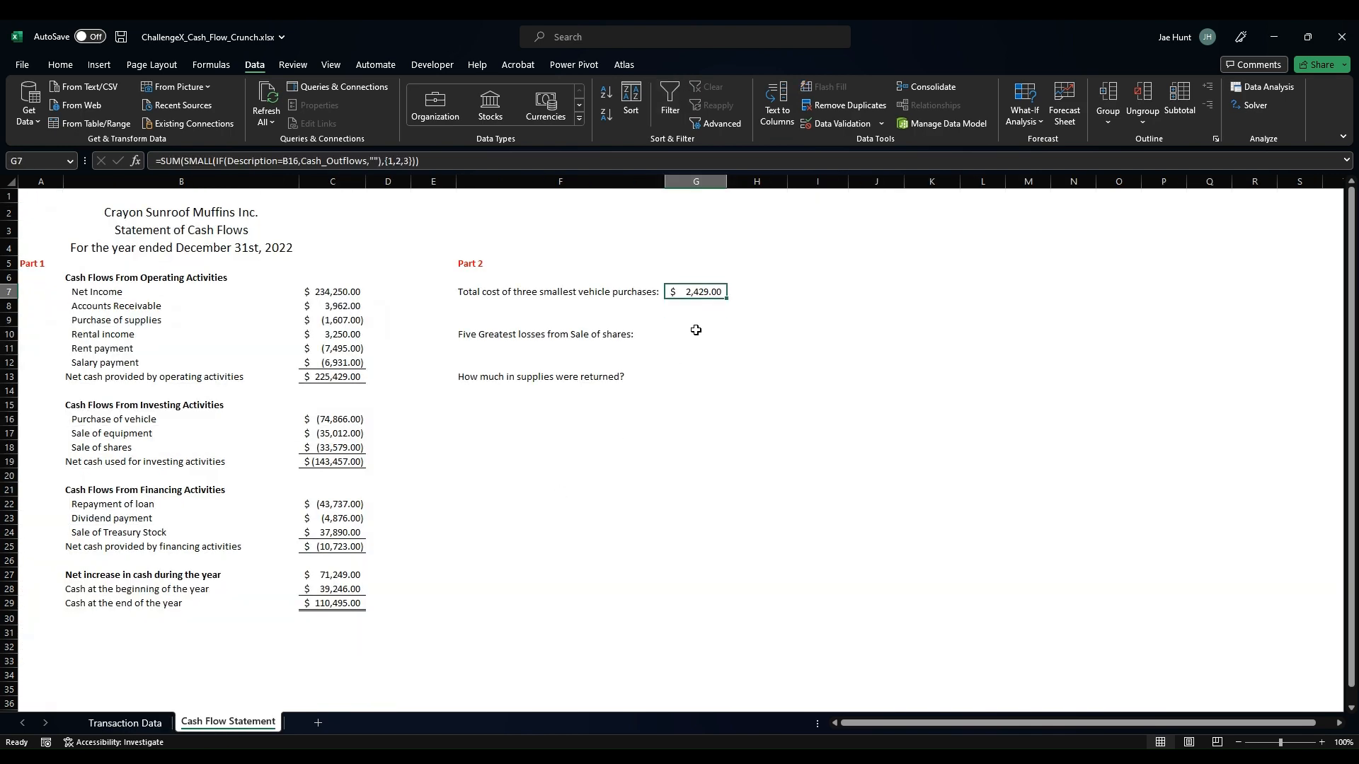
Step: Copy the SMALL(IF(Description=B16,Cash_Outflows,""),{1,2,3}) part of the G7 formula into cell G10 for the share sale losses
click(694, 331)
click(691, 298)
click(694, 333)
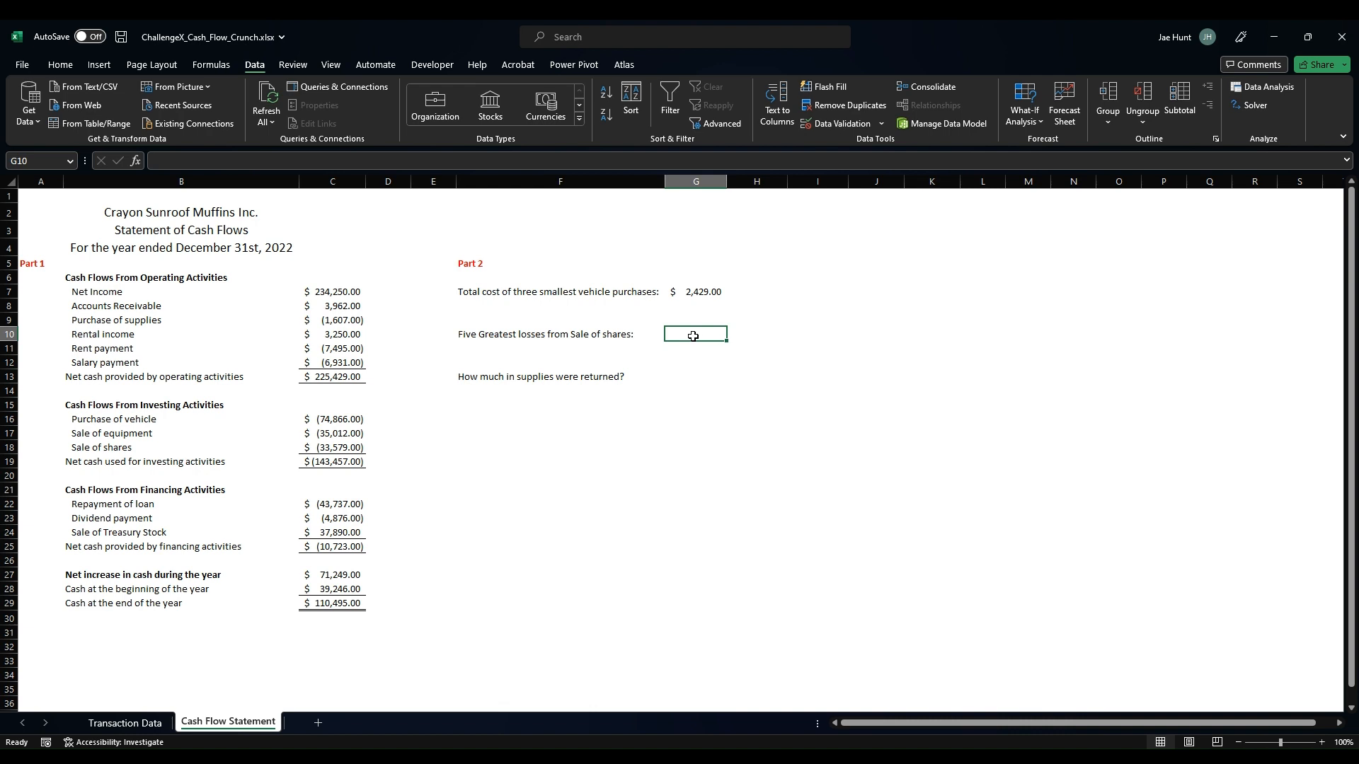
click(699, 293)
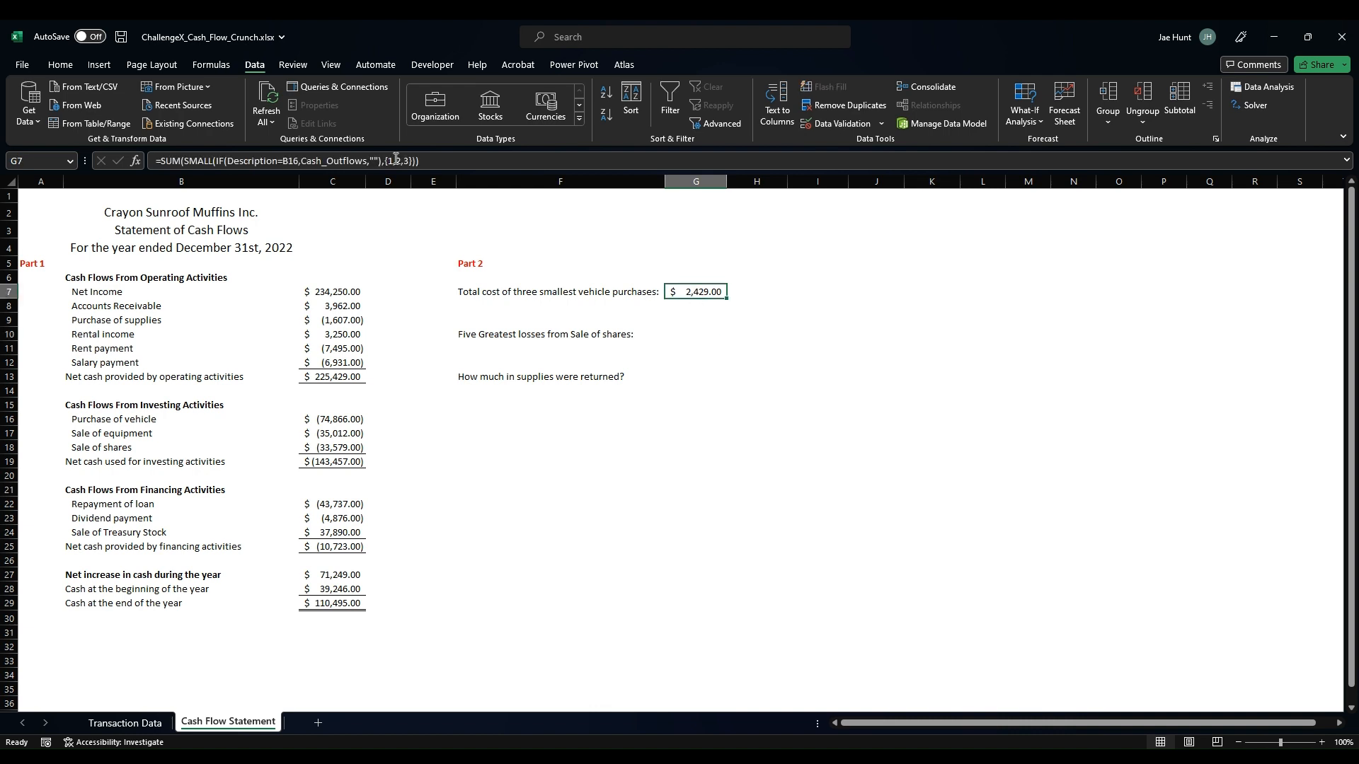
drag(421, 162, 181, 161)
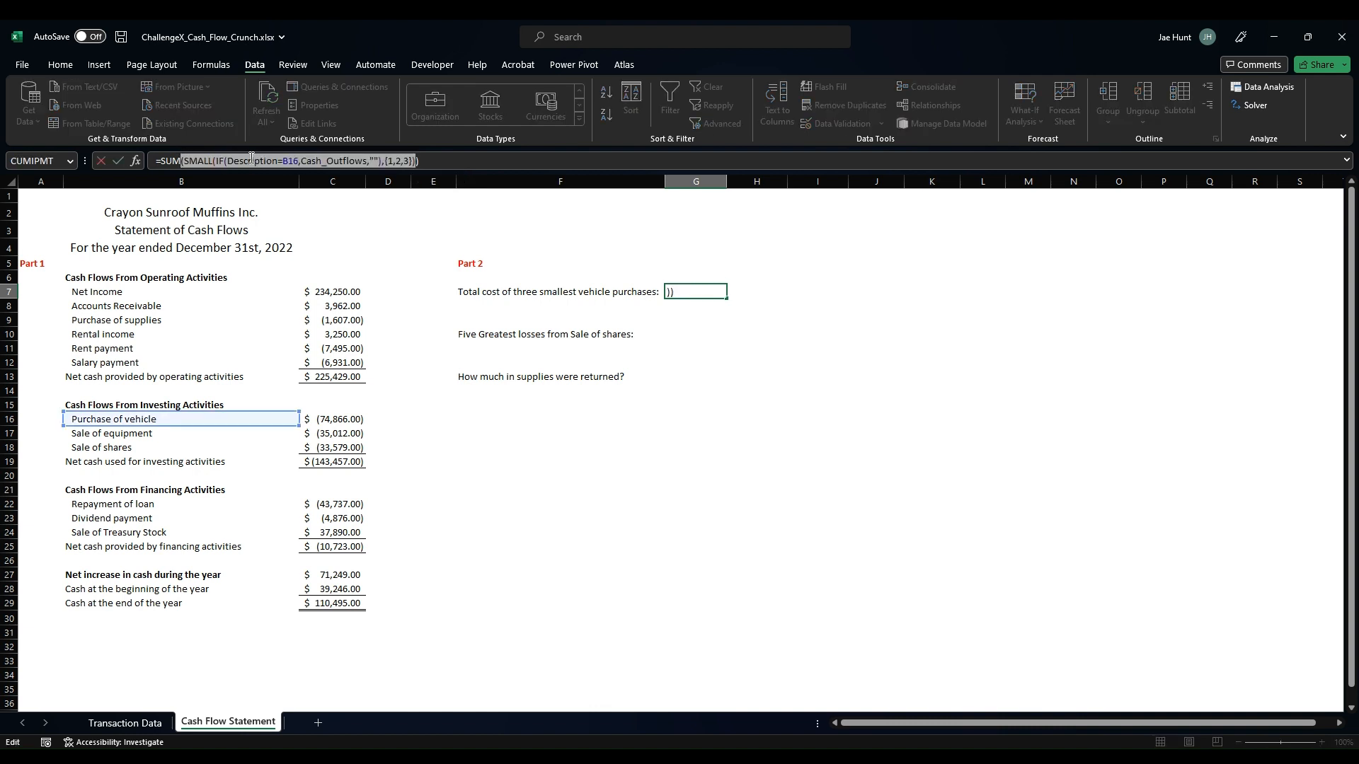
key(shift+Right)
key(ctrl+c)
key(Escape)
key(Down)
key(Down)
key(Down)
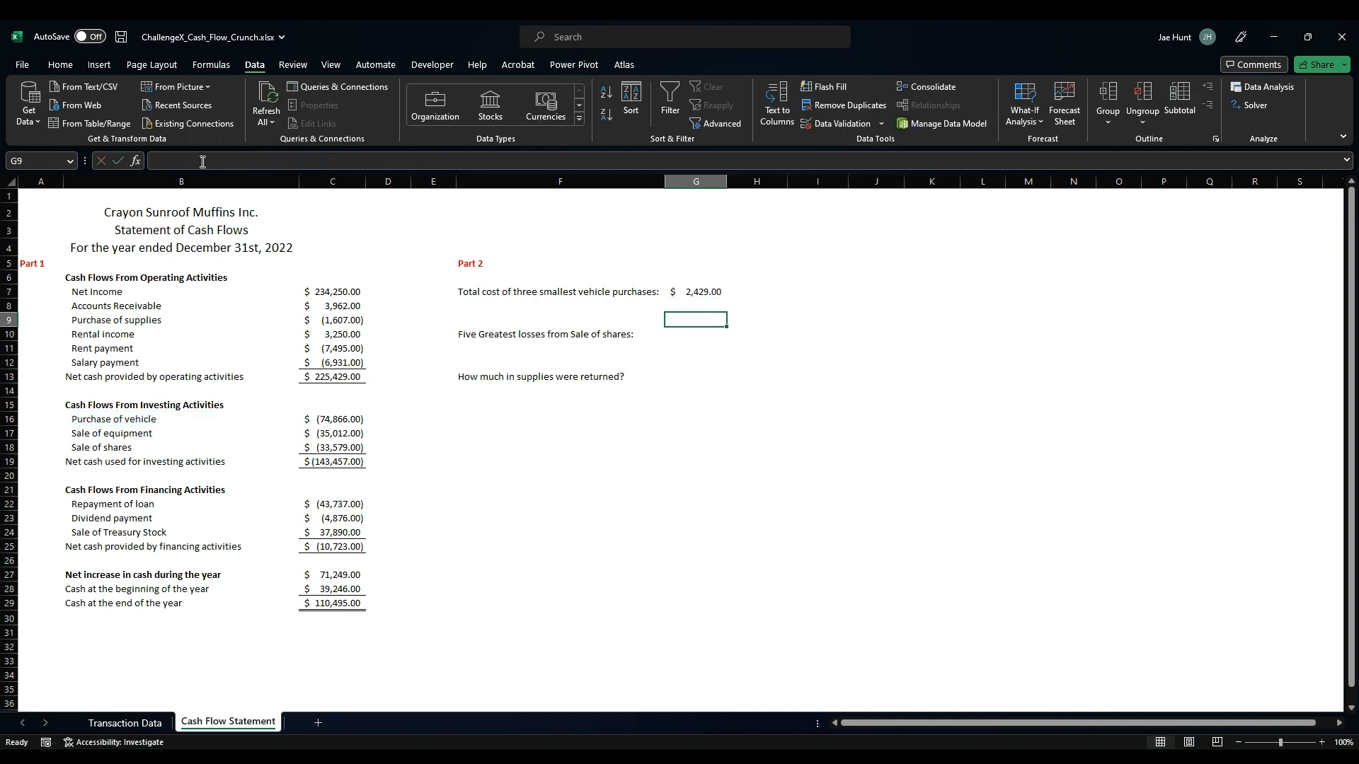
click(203, 162)
key(ctrl+v)
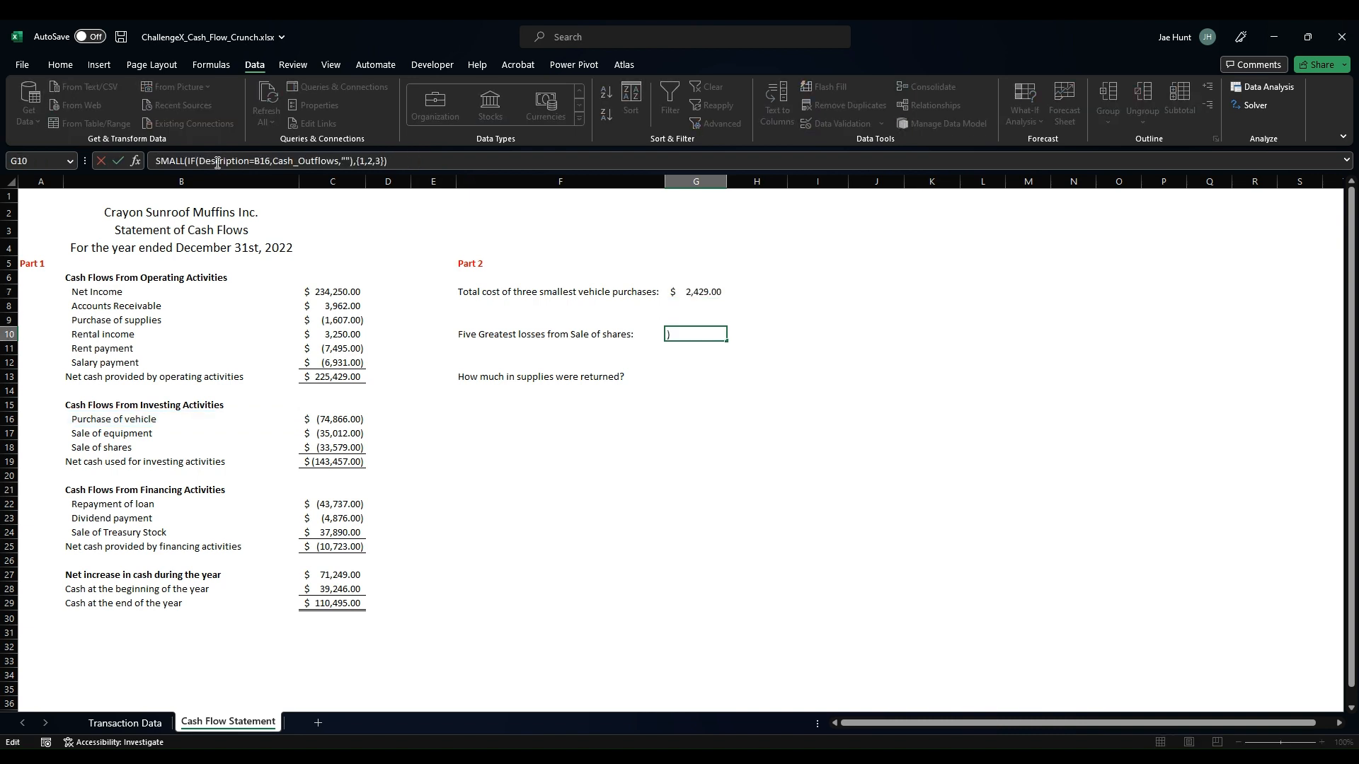
Step: Turn the pasted text in G10 into a LARGE formula starting with =, and change its description criterion to B18
double_click(176, 160)
text(large)
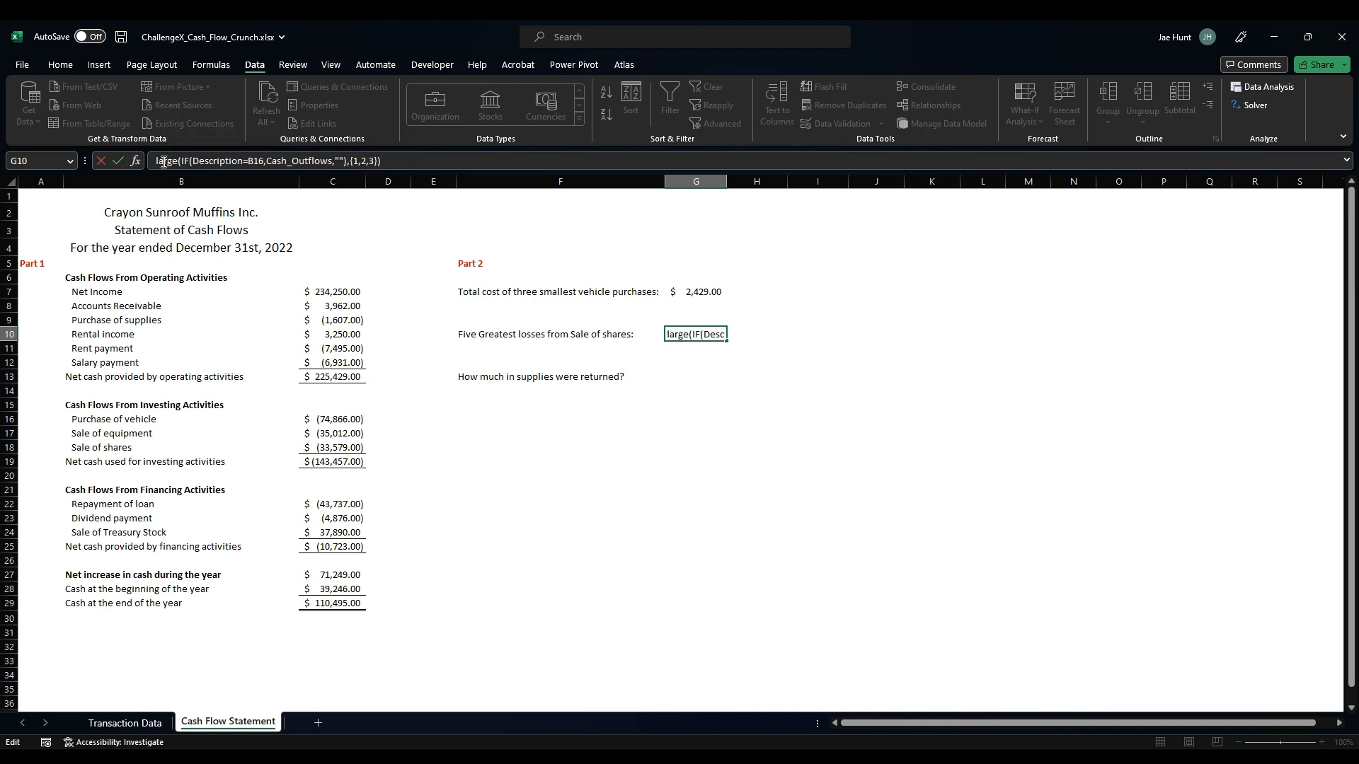
text(=)
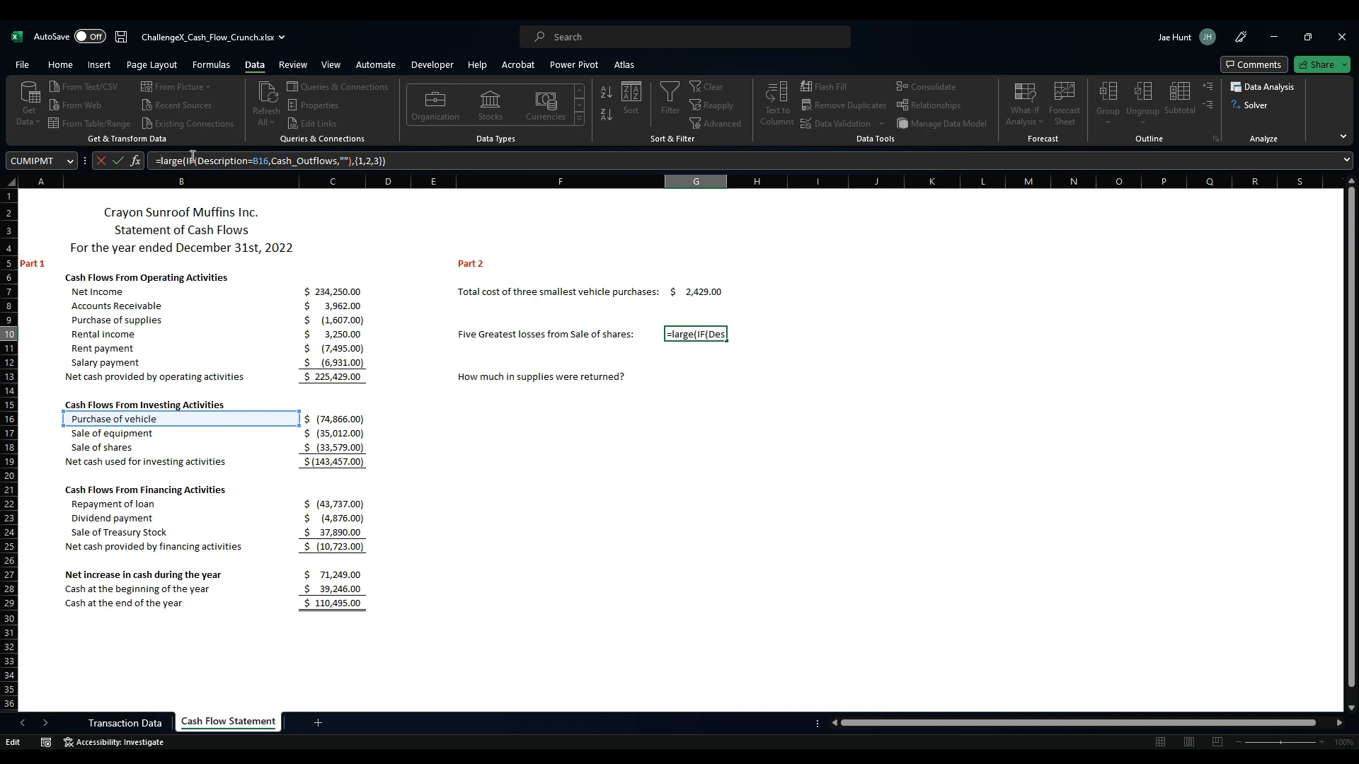
click(172, 163)
click(190, 162)
click(256, 162)
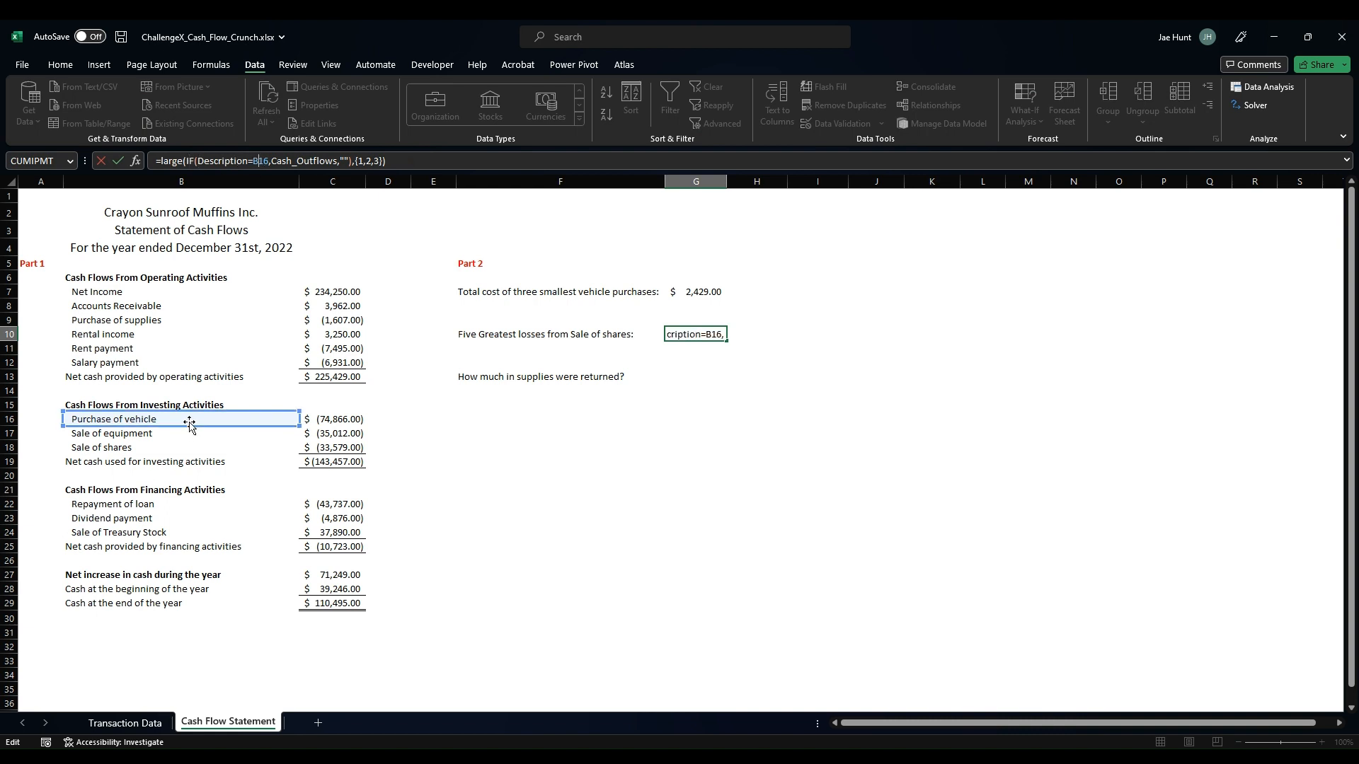
drag(189, 422, 190, 445)
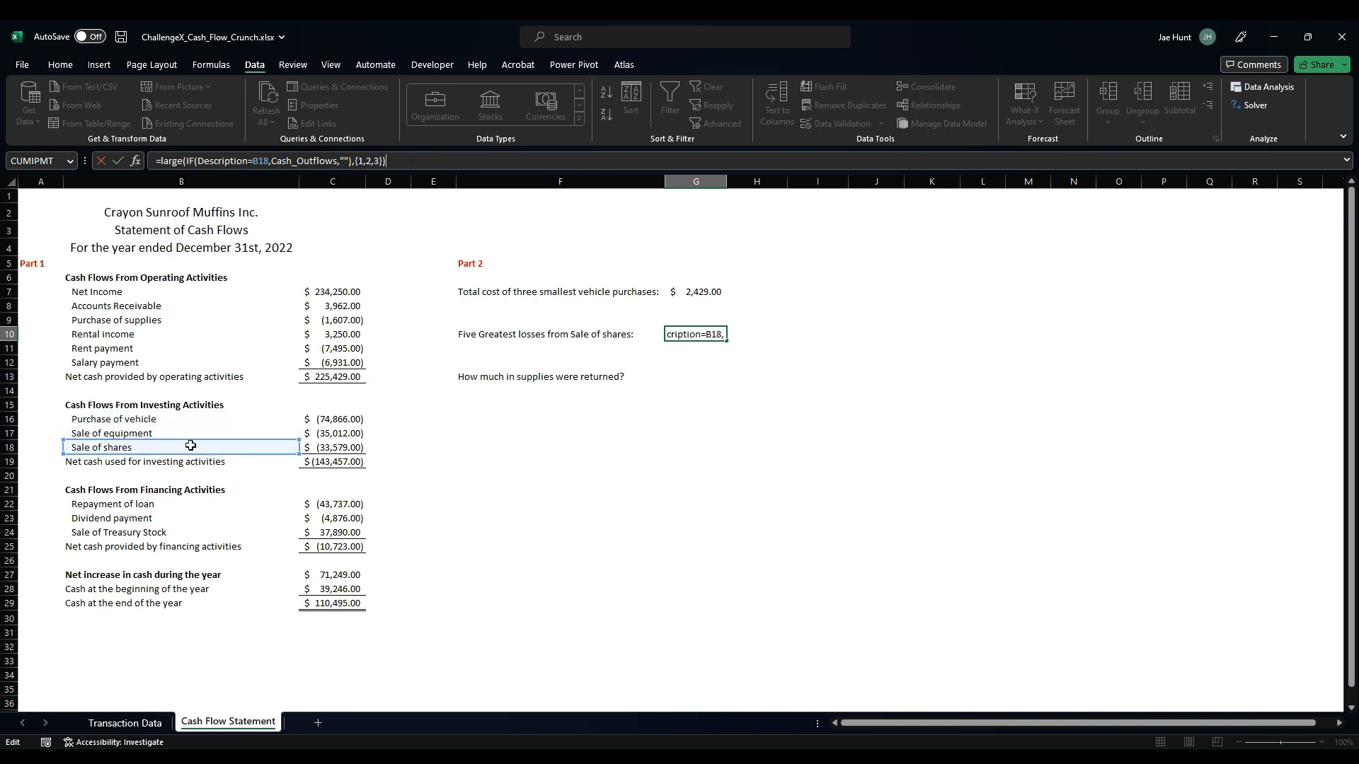
Step: Extend the rank array in the G10 formula to {1,2,3,4,5}, enter it and select the second result in H10
click(287, 162)
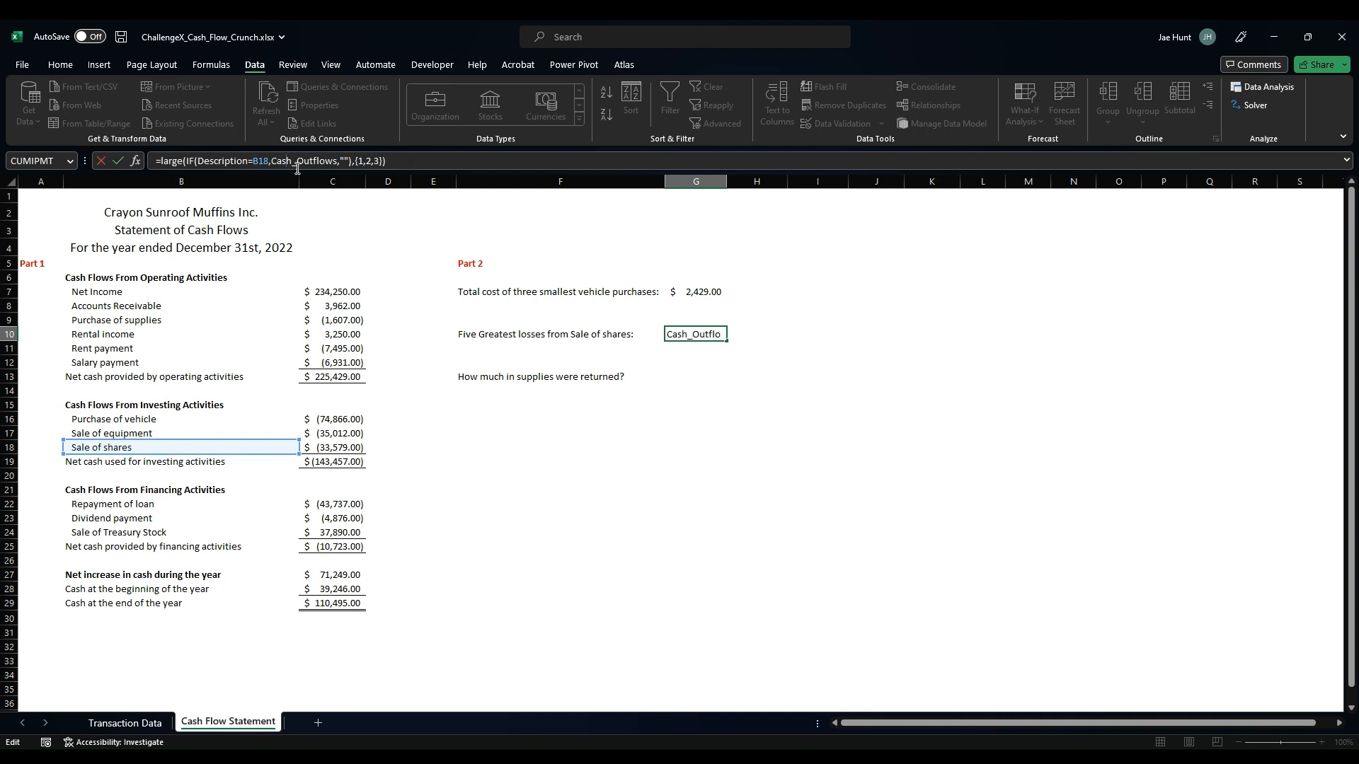
click(350, 161)
click(380, 162)
text(,4,5)
key(Return)
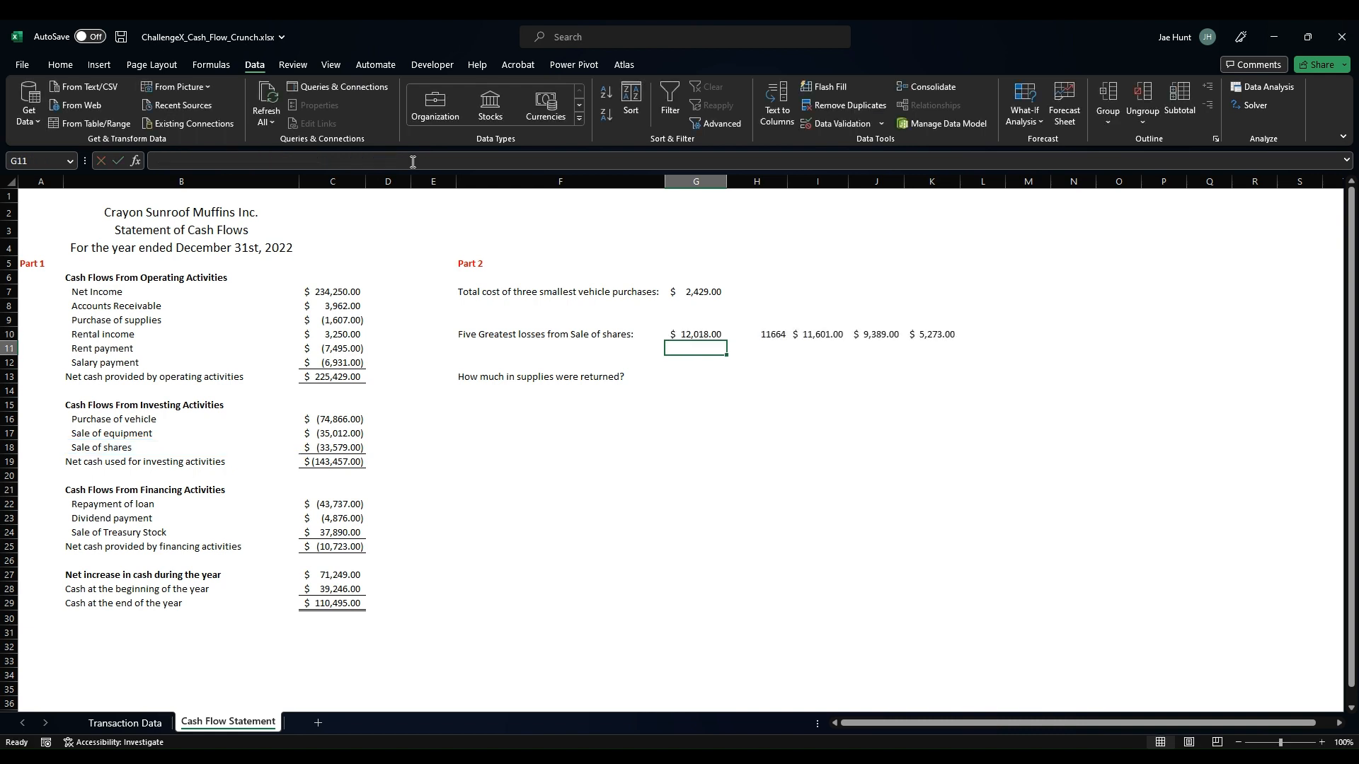
key(Up)
key(Right)
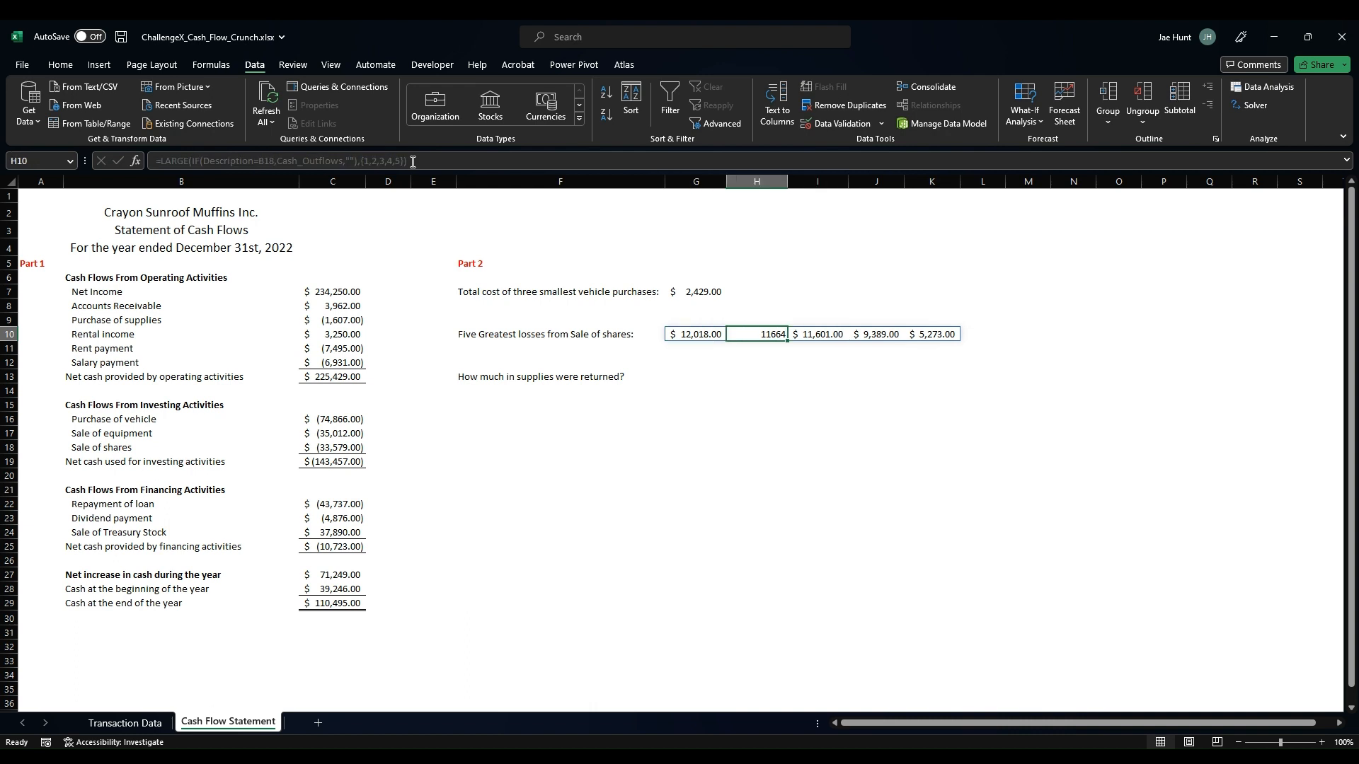
Step: Copy the accounting format of G10 onto H10 in the row of share sale losses
key(Left)
click(61, 64)
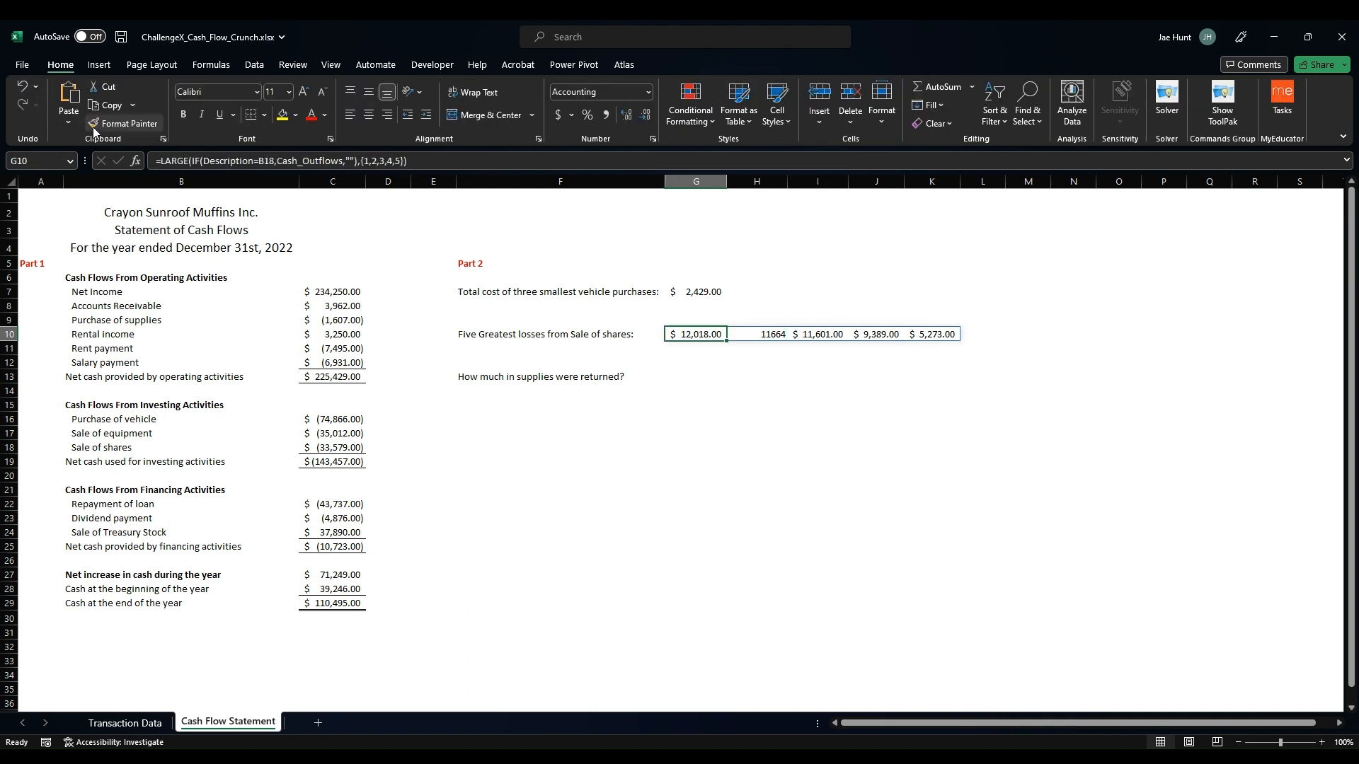
click(120, 124)
key(Right)
key(Return)
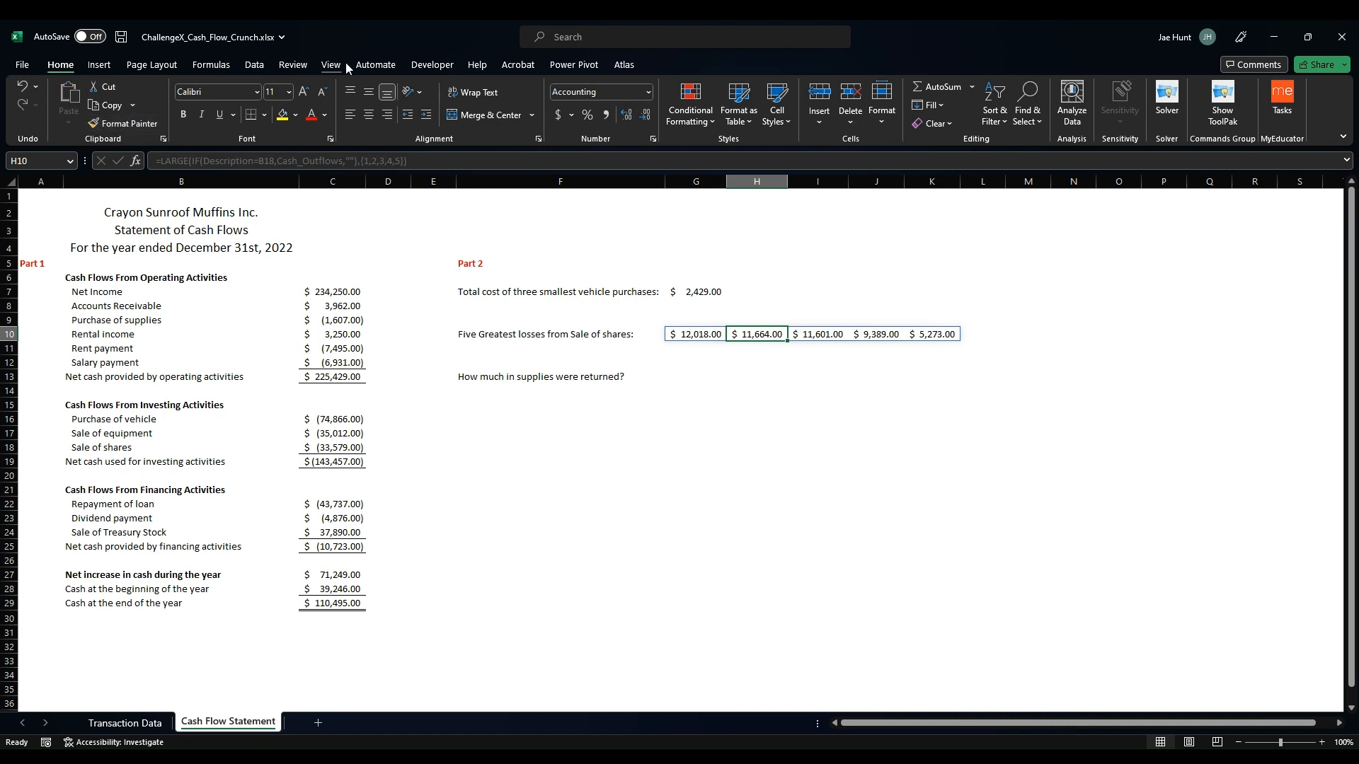
click(256, 64)
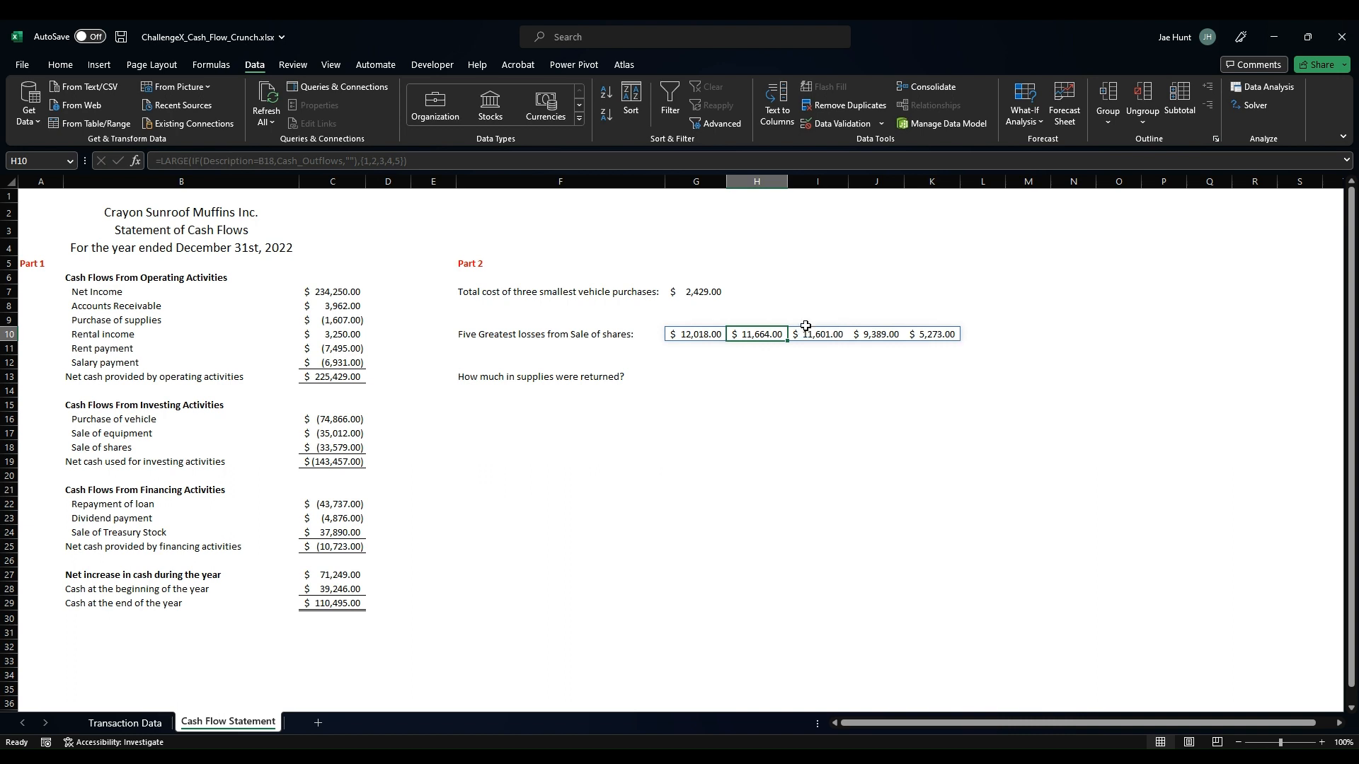
Step: Negate the LARGE formula in G10 by adding a minus sign before it, and check the five share sale losses
click(704, 334)
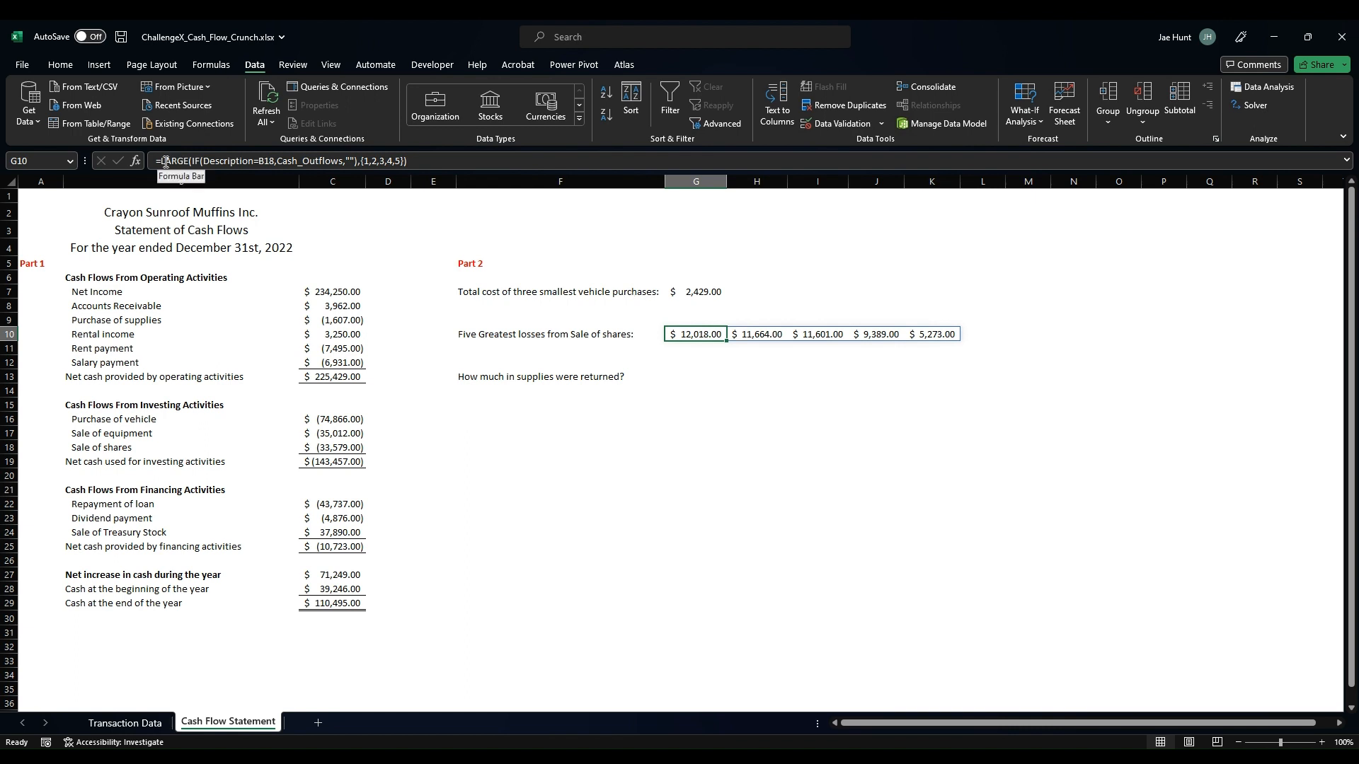
click(198, 163)
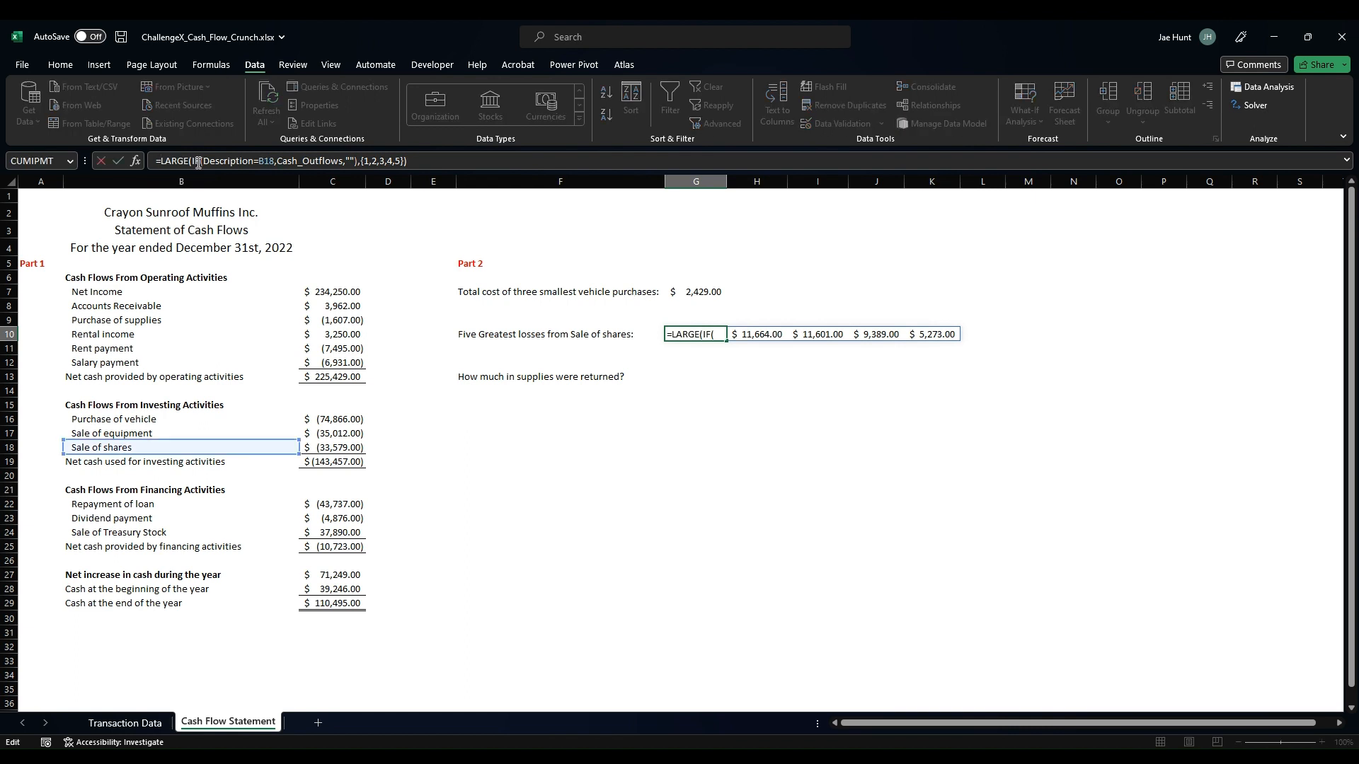
text(-)
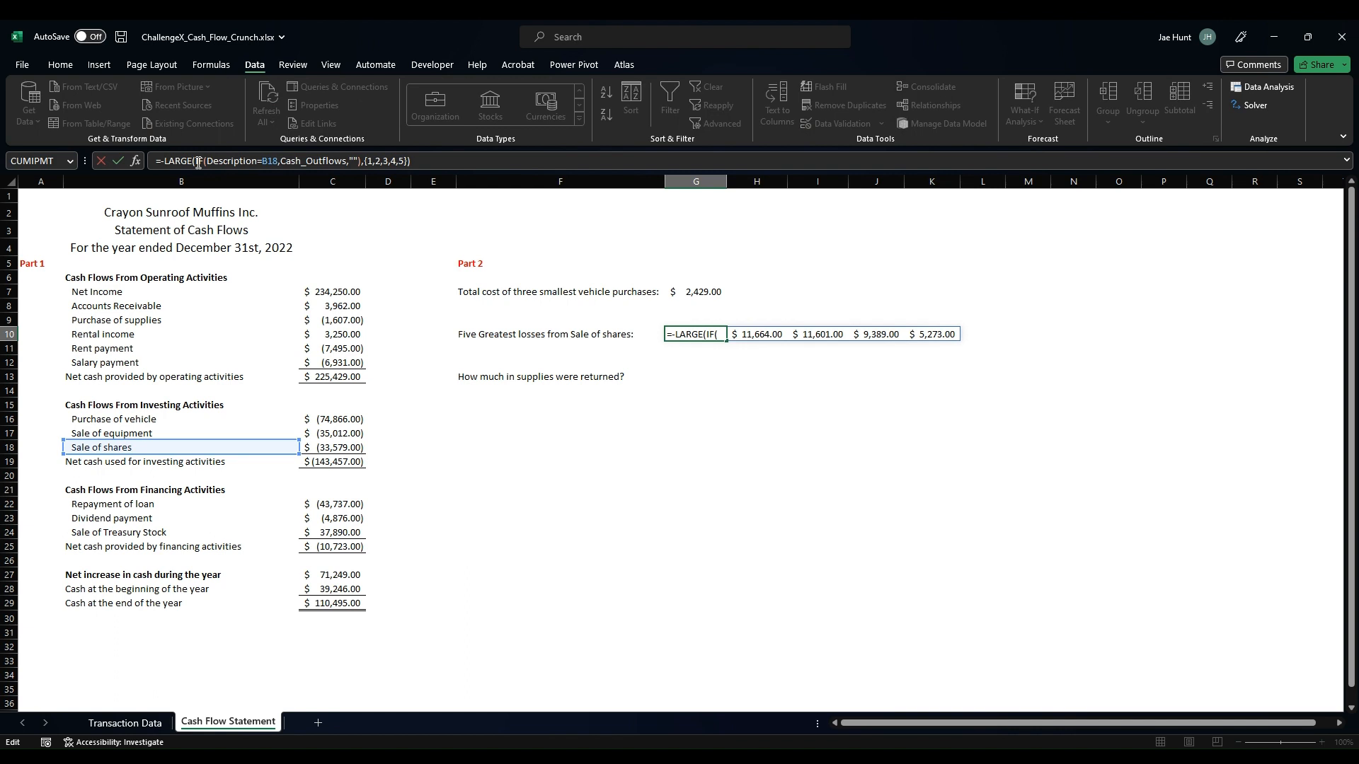
key(Return)
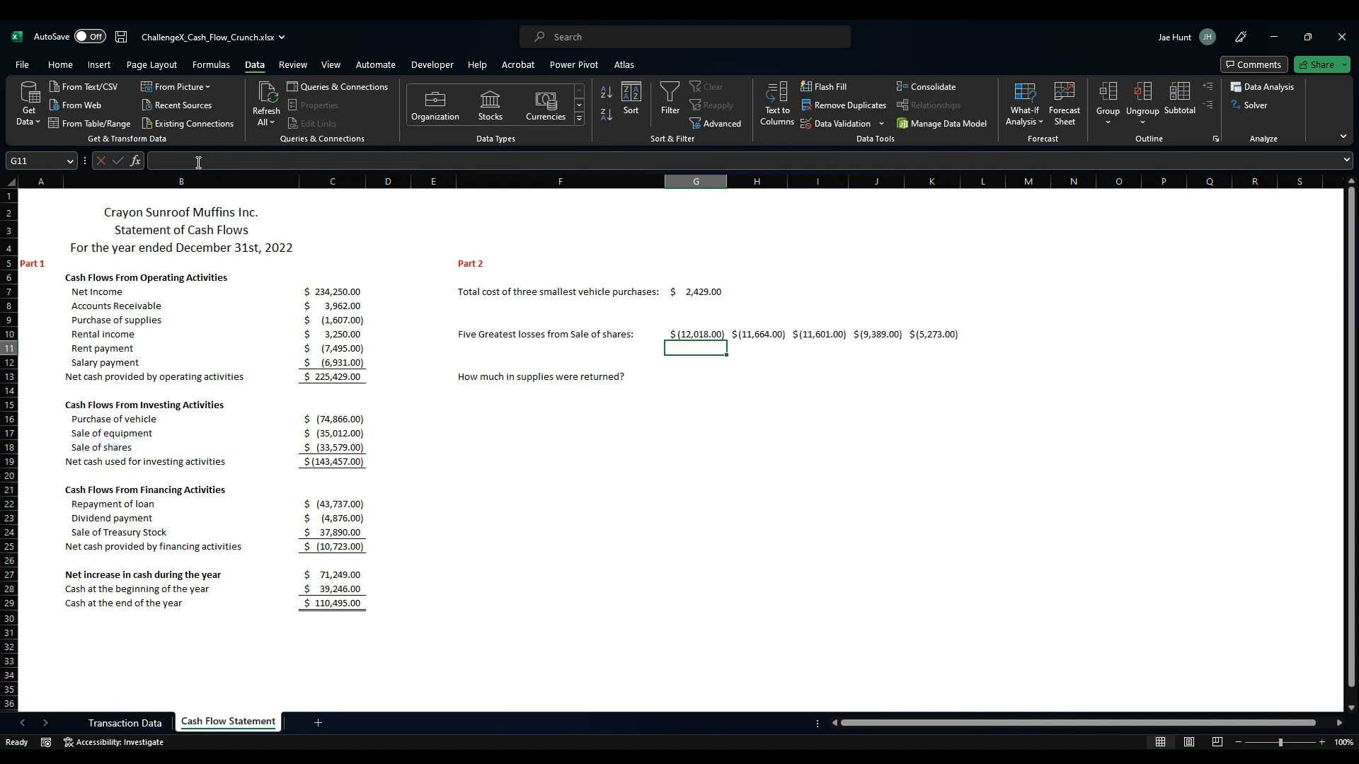
key(Up)
key(Right)
key(Right)
key(Right)
key(Left)
key(Left)
key(Left)
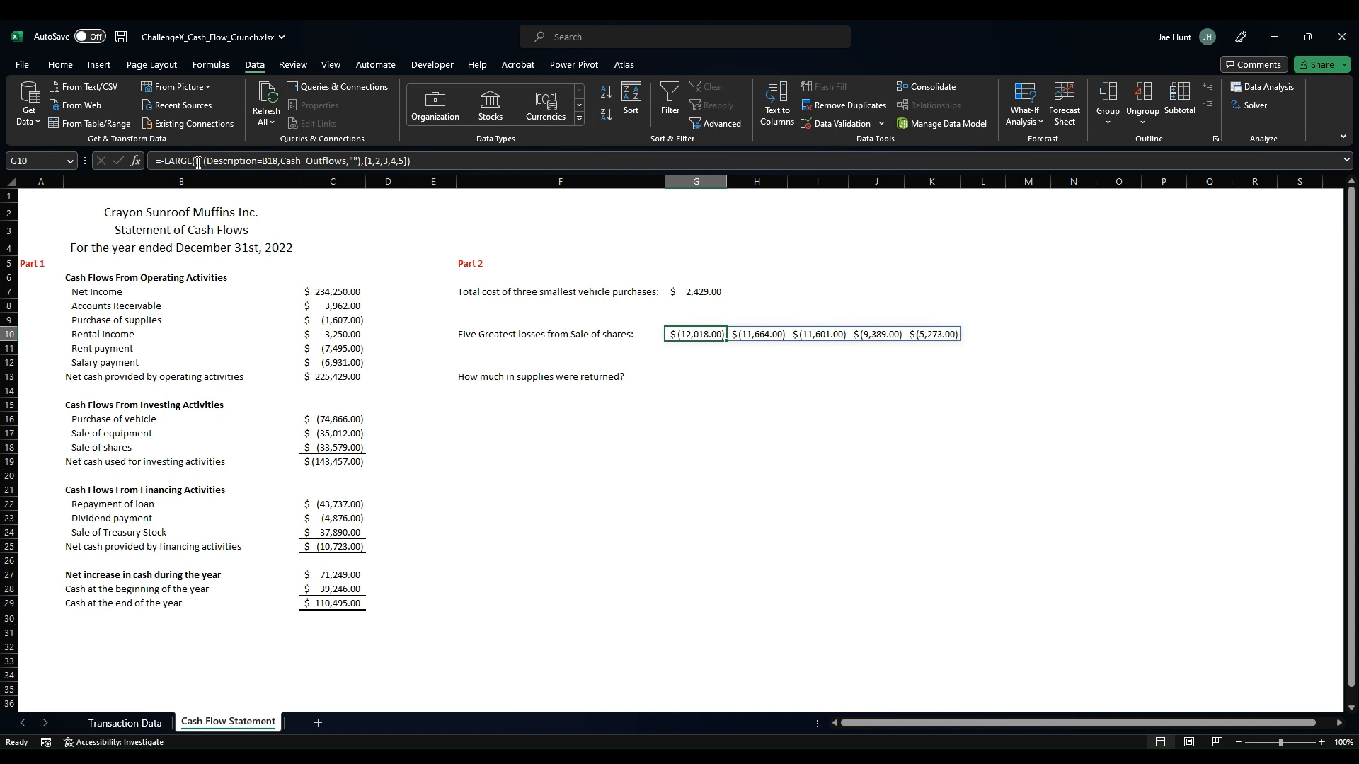
Step: Calculate the returned supplies in G13 with =SUMIFS(Cash_Inflows,Description,B9)
click(697, 378)
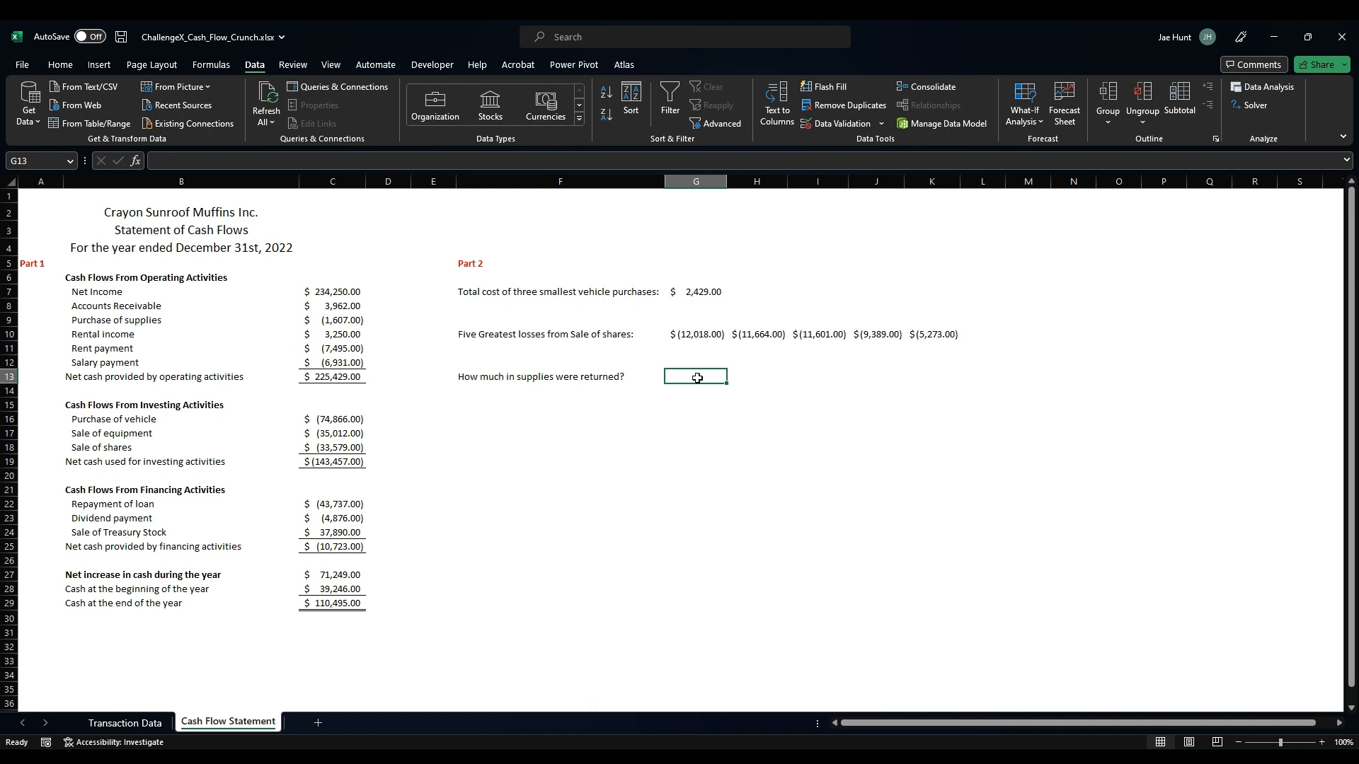
text(=)
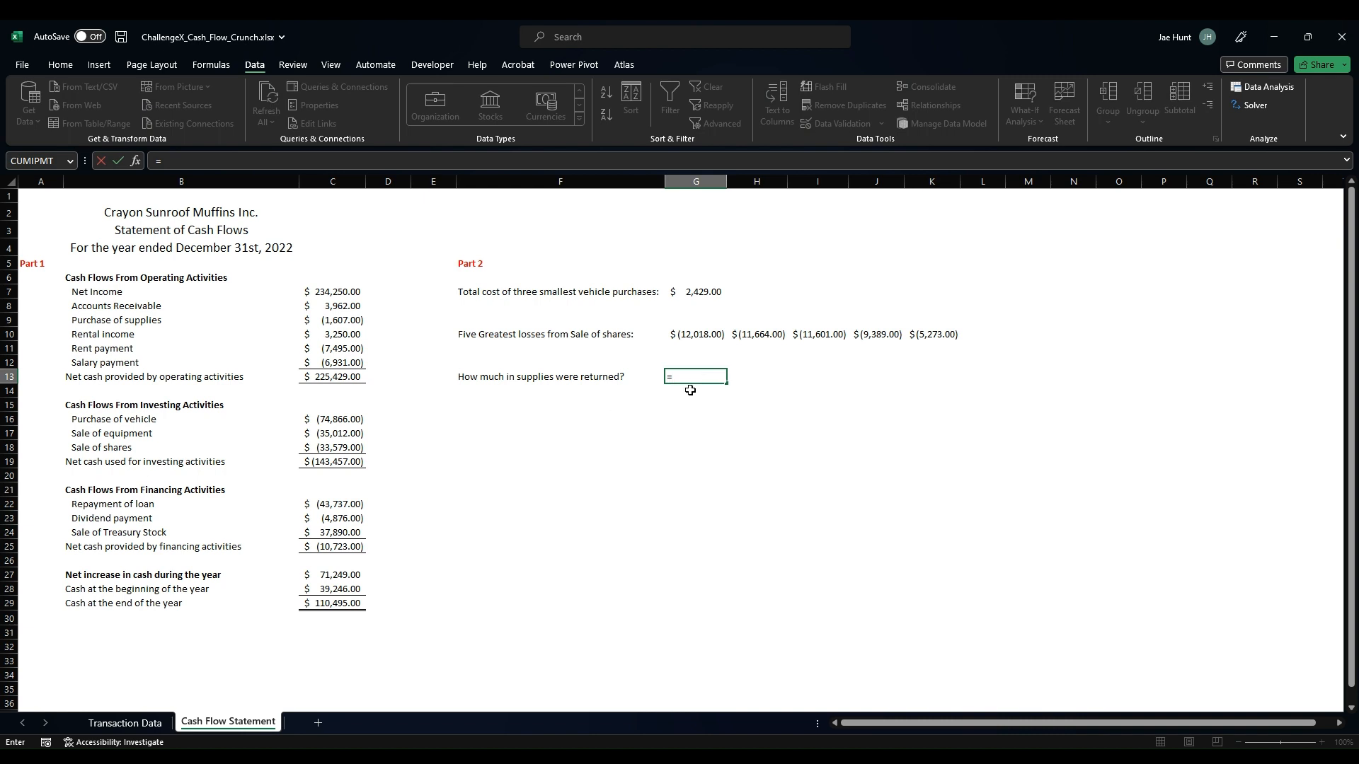
text(sumifs)
key(Tab)
text(cash)
key(Tab)
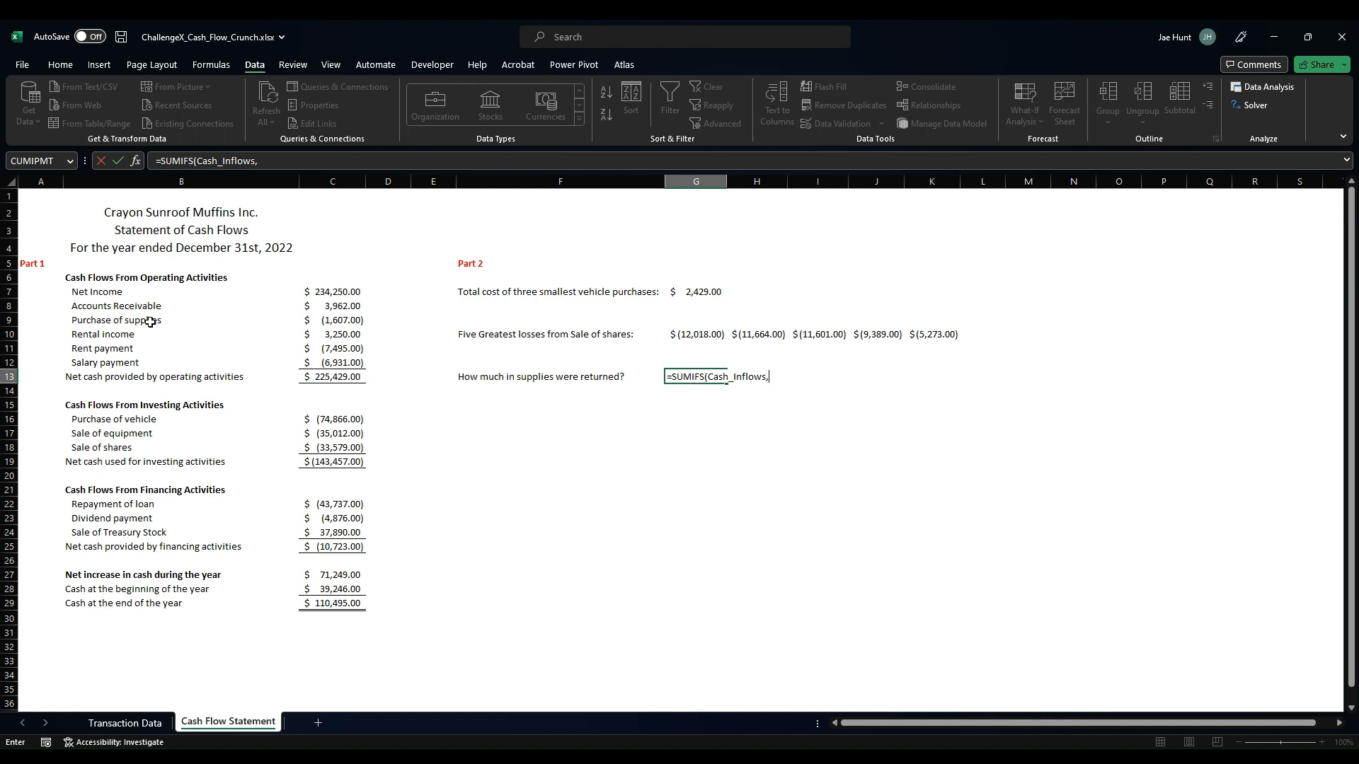
text(,Description,)
click(145, 322)
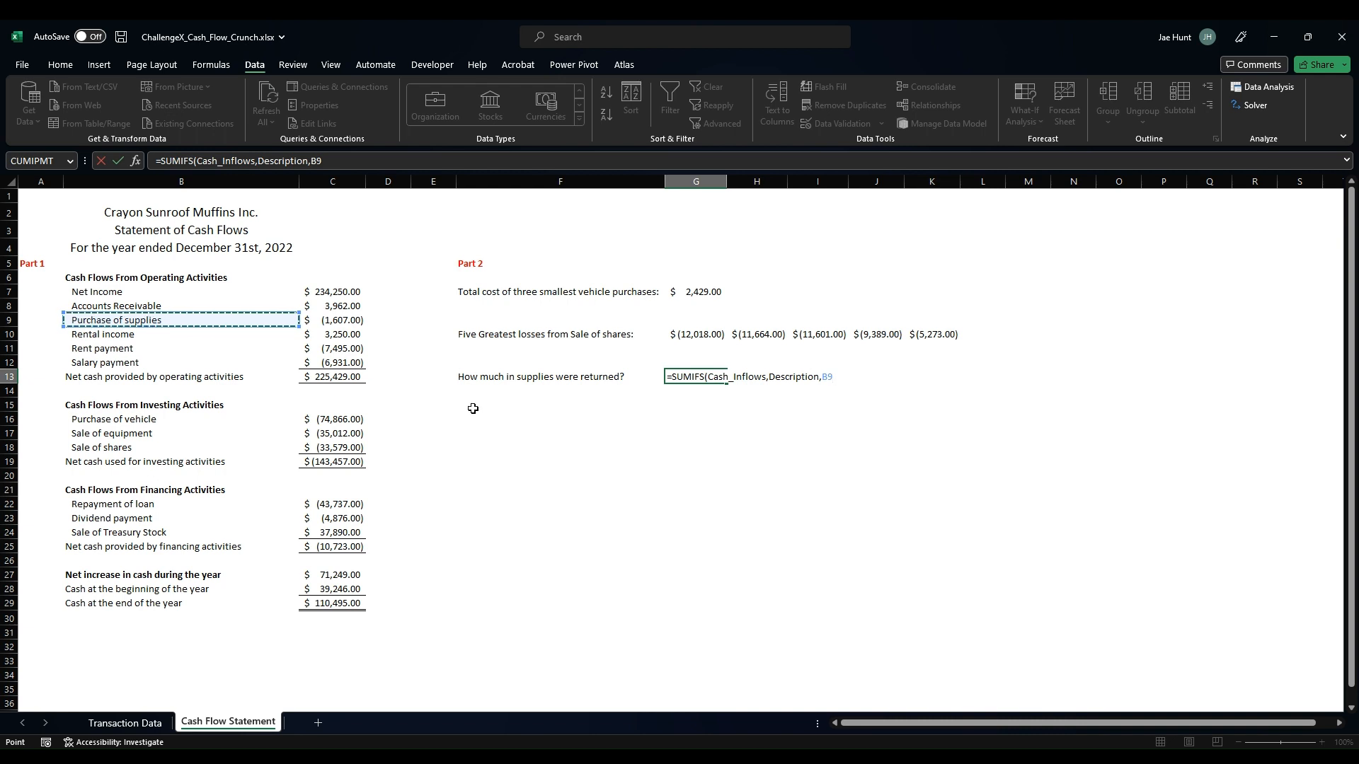
text())
key(Return)
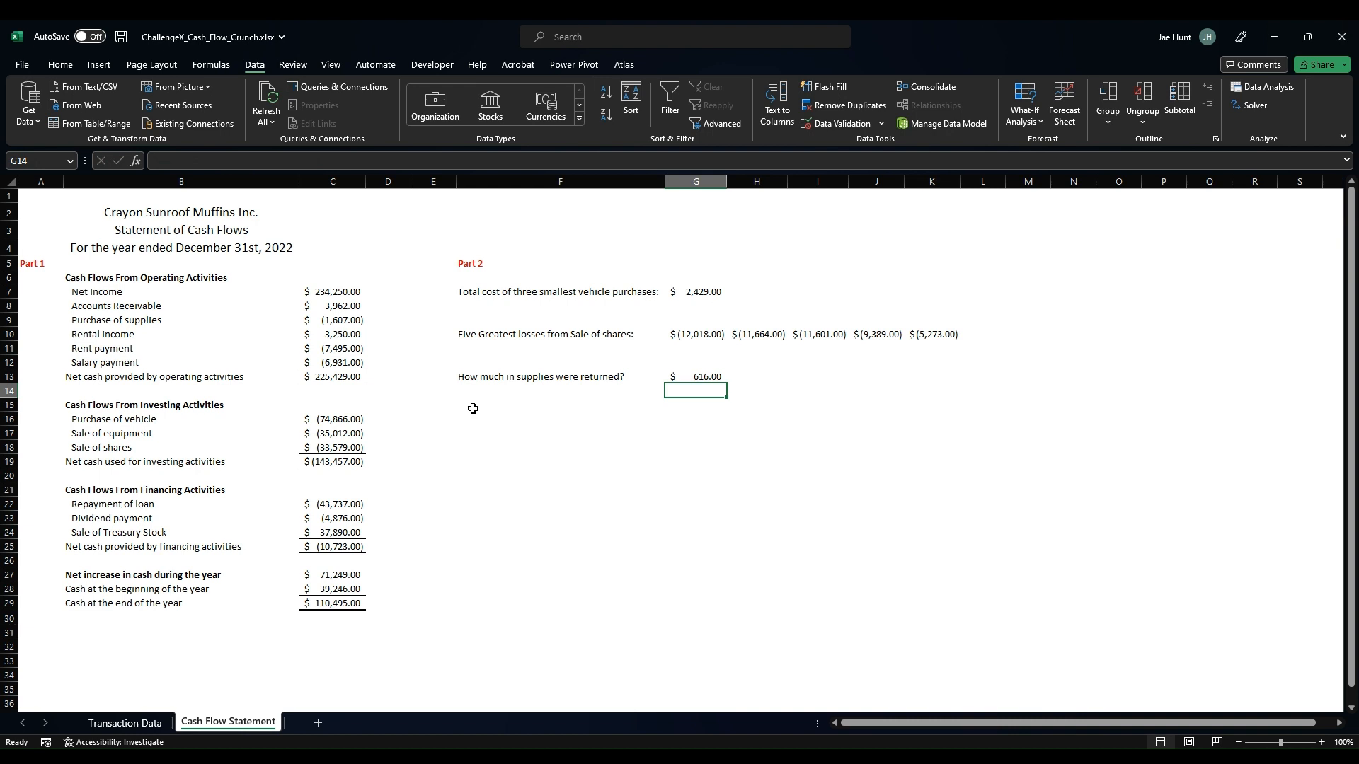
key(alt+Tab)
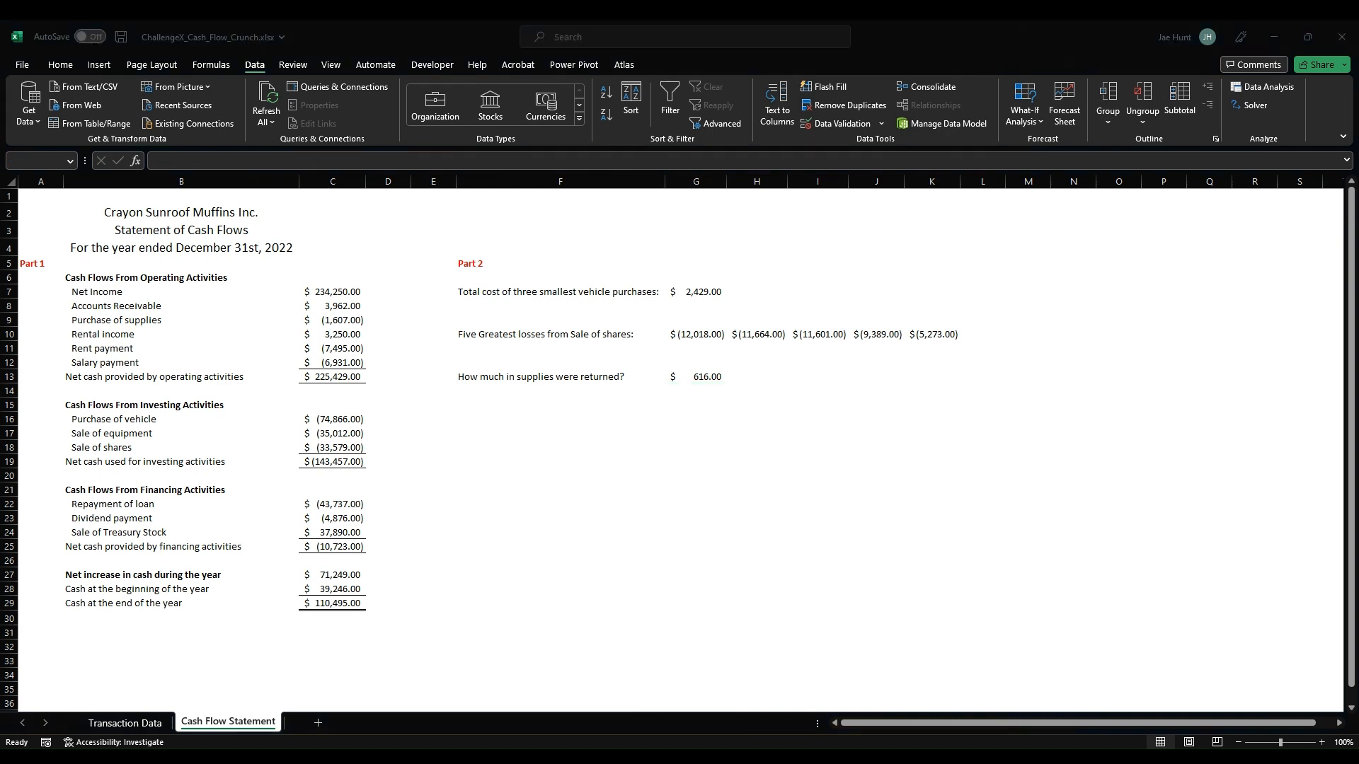
key(alt+Tab)
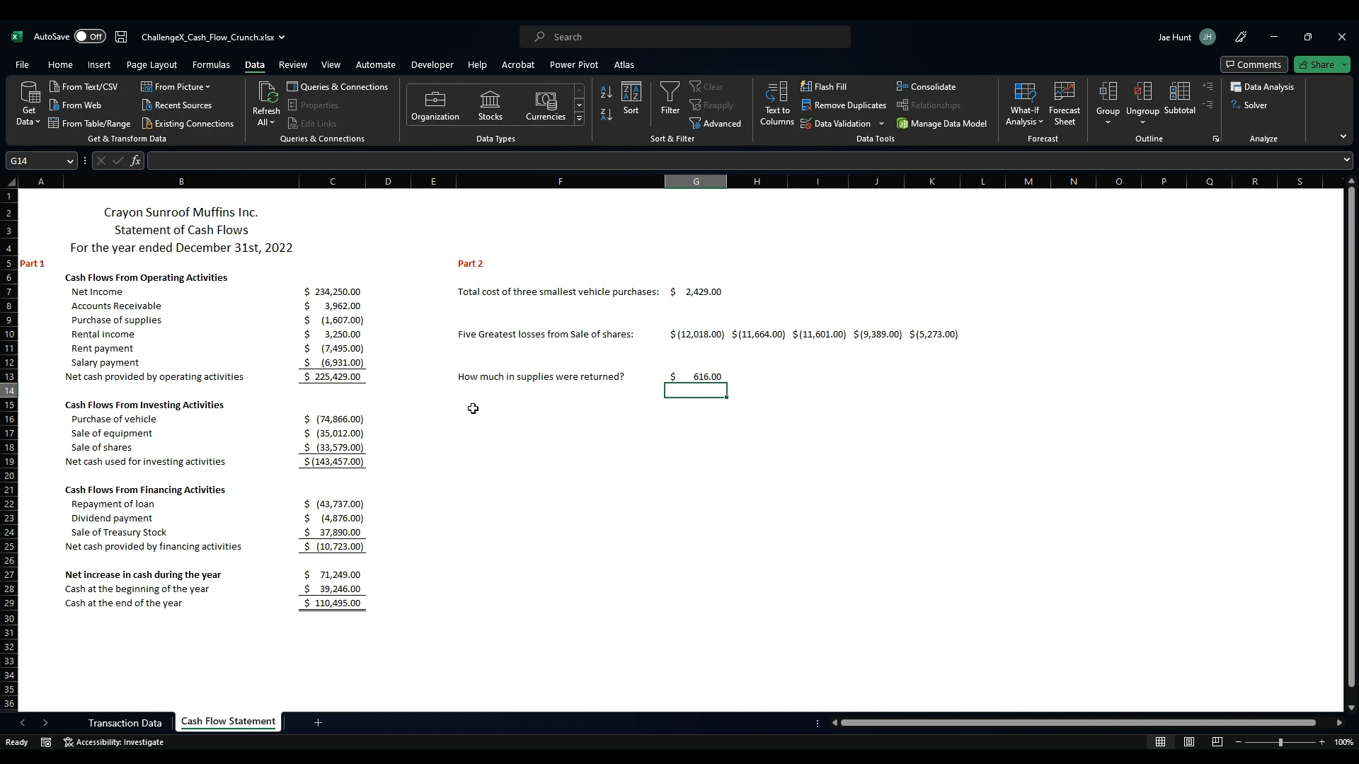
click(712, 289)
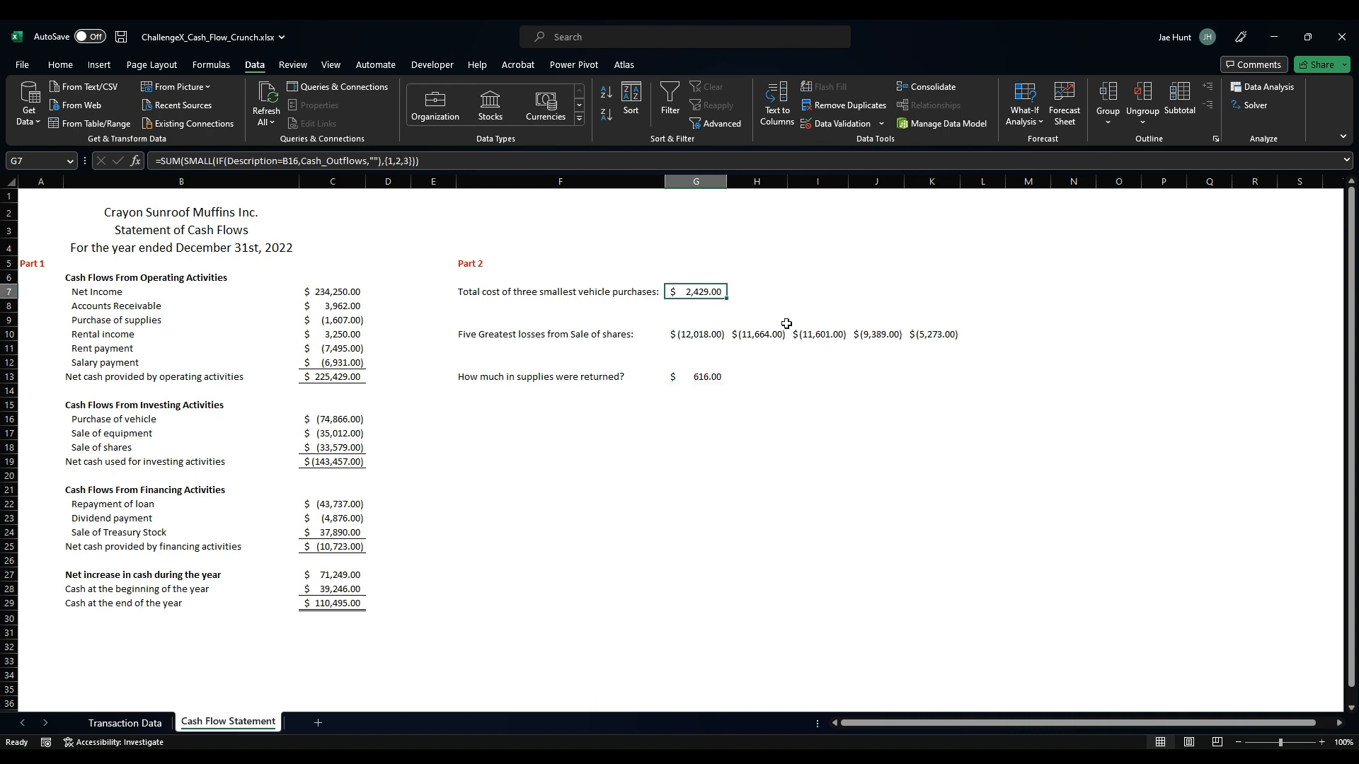